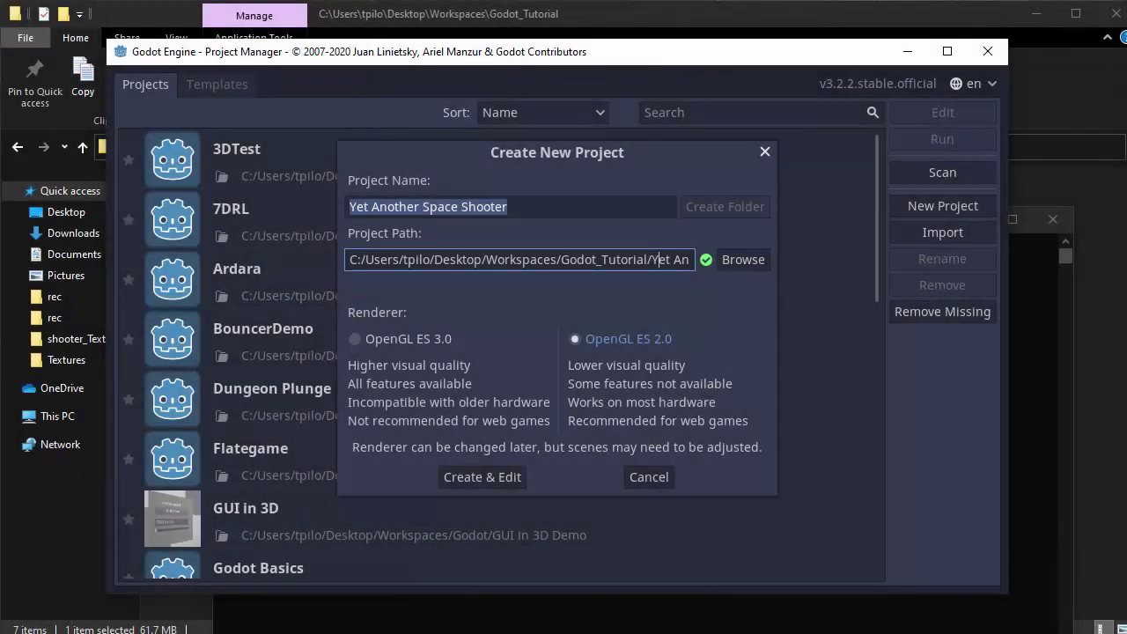
# Step: Create the project "Yet Another Space Shooter" in its Godot_Tutorial subfolder with the OpenGL ES 2.0 renderer and open it for editing
pyautogui.click(547, 206)
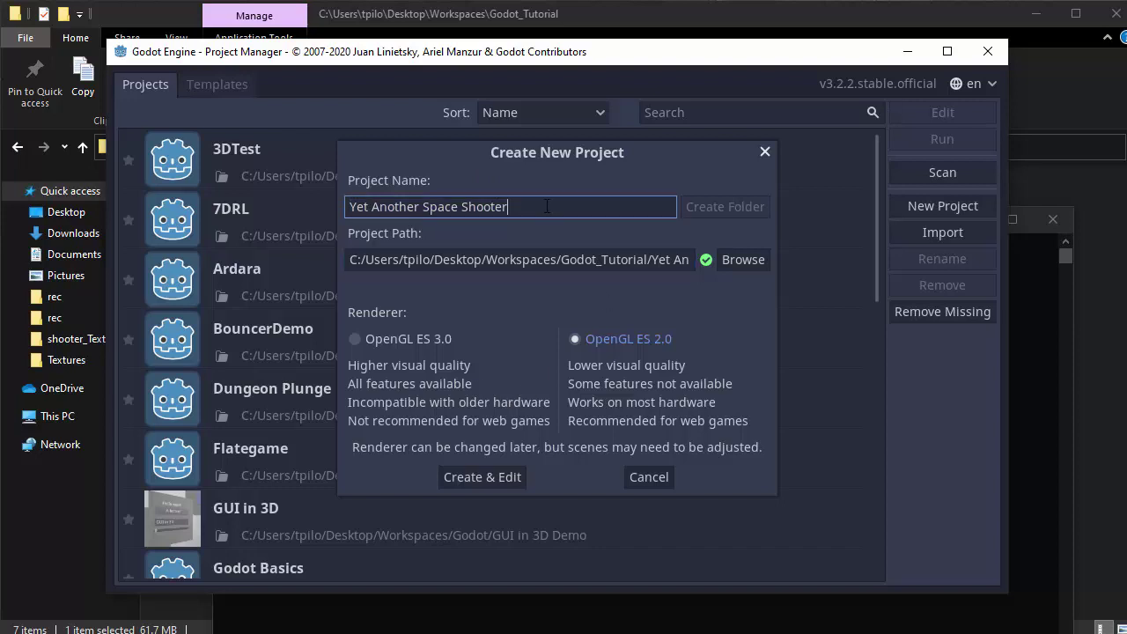
pyautogui.moveTo(581, 208); pyautogui.dragTo(340, 210)
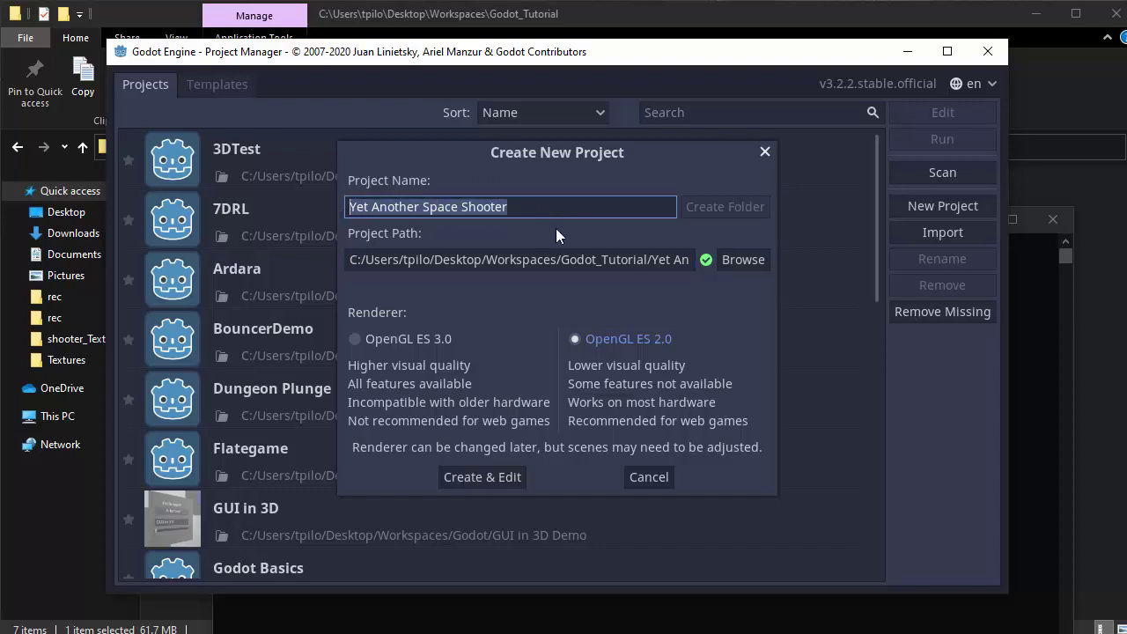
pyautogui.click(567, 209)
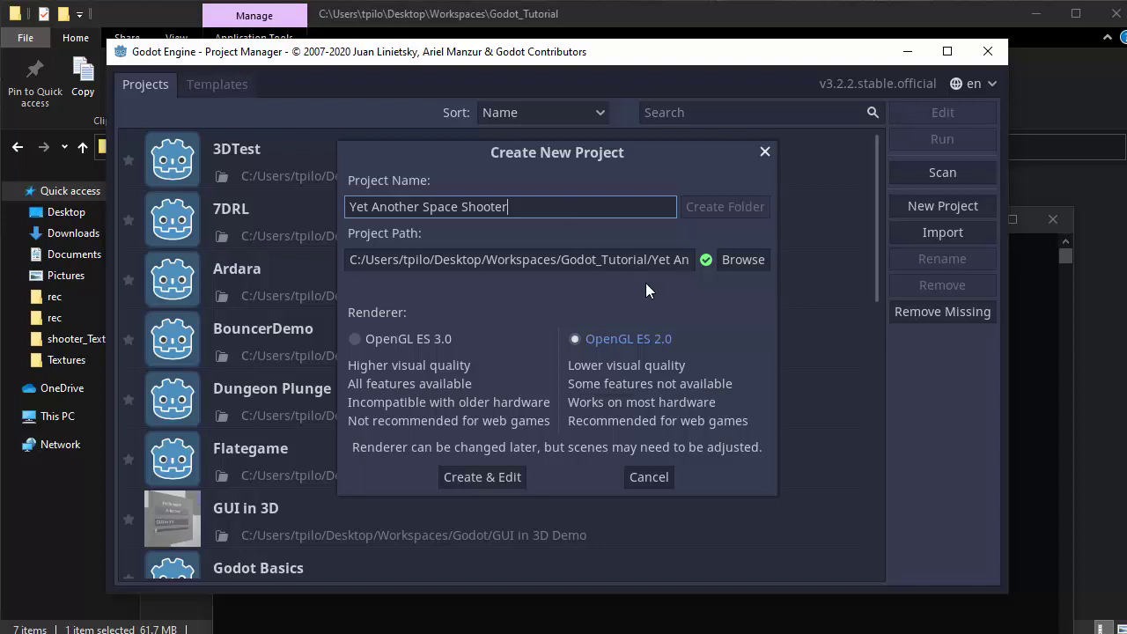
pyautogui.click(603, 261)
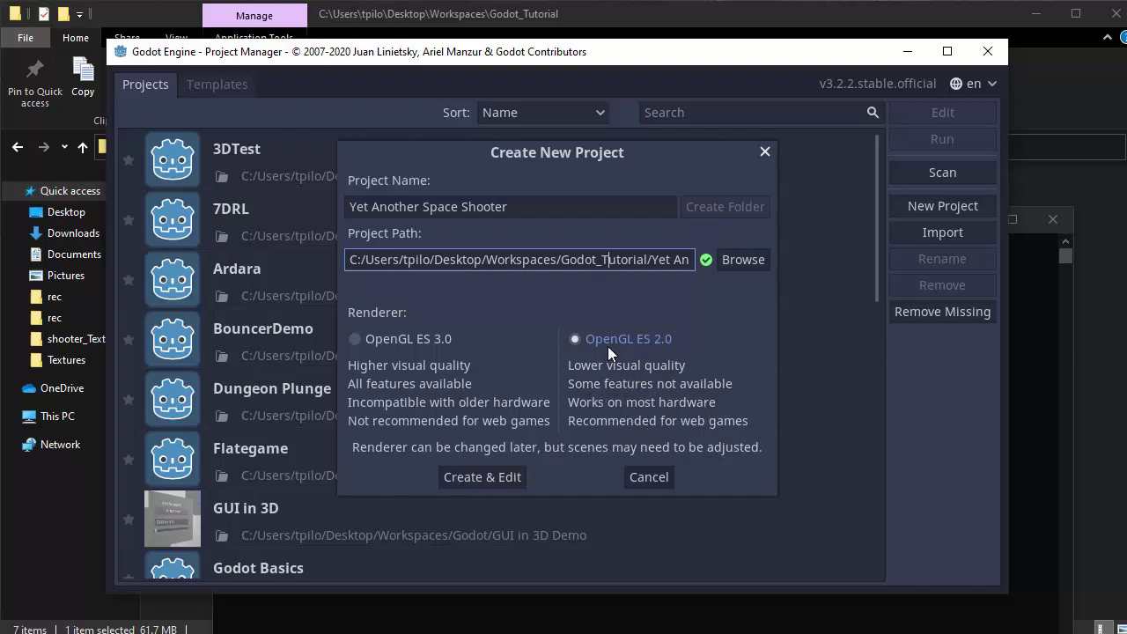
pyautogui.click(482, 477)
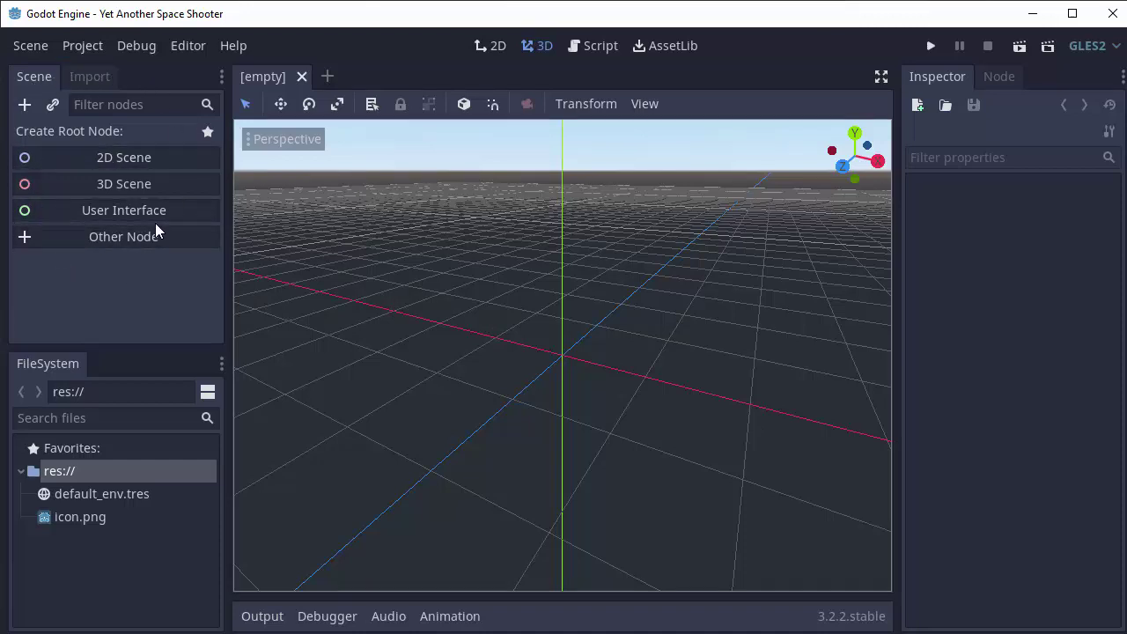
# Step: Create a 2D scene root node and rename it Gameplay
pyautogui.click(133, 160)
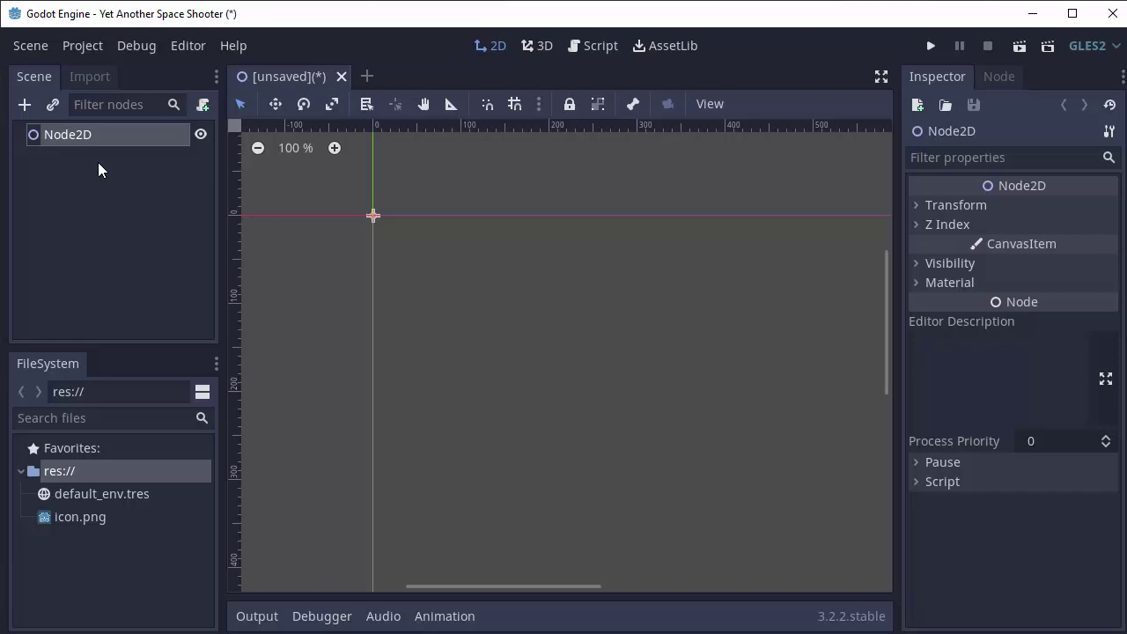
pyautogui.doubleClick(82, 138)
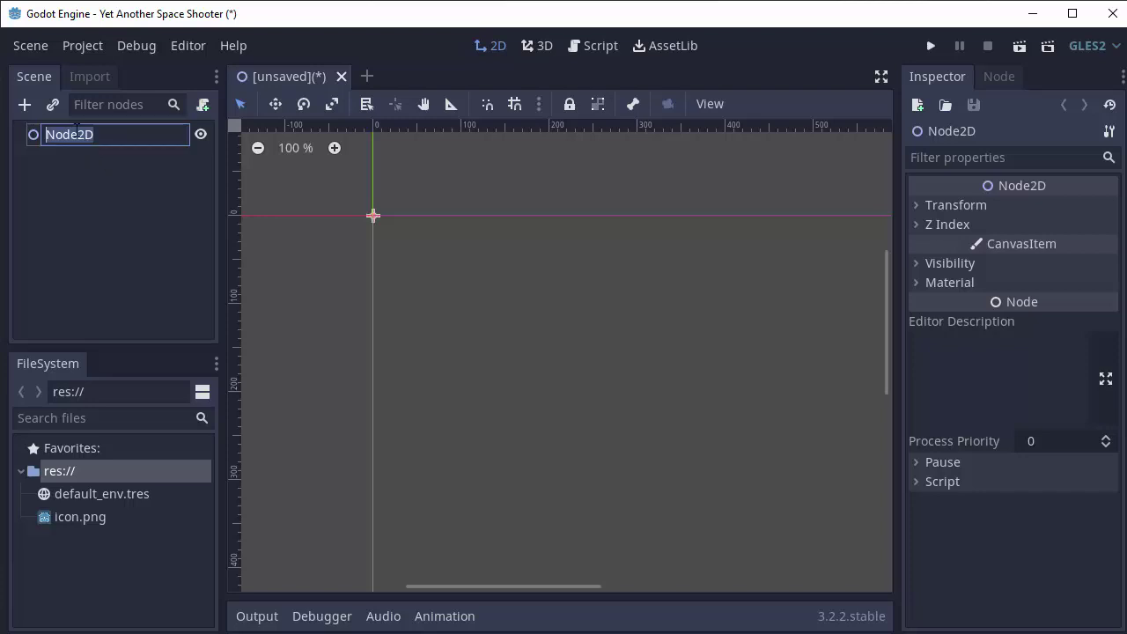
pyautogui.write('Gameplay')
pyautogui.press('Return')
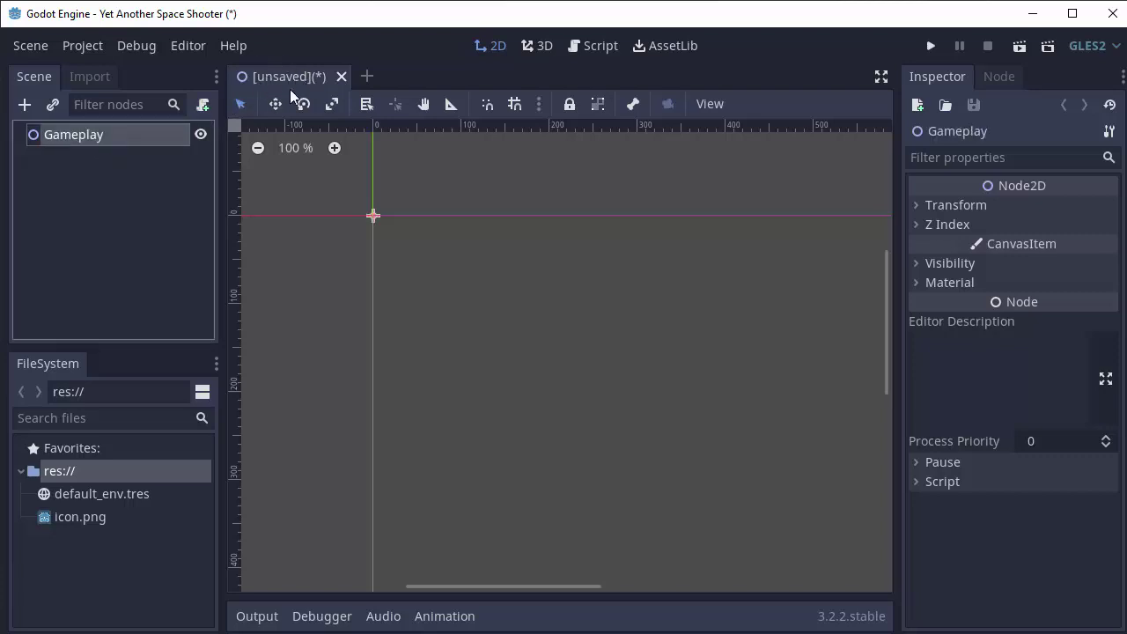
# Step: Save the scene as Gameplay.tscn in a new MainScenes folder under res://
pyautogui.click(34, 48)
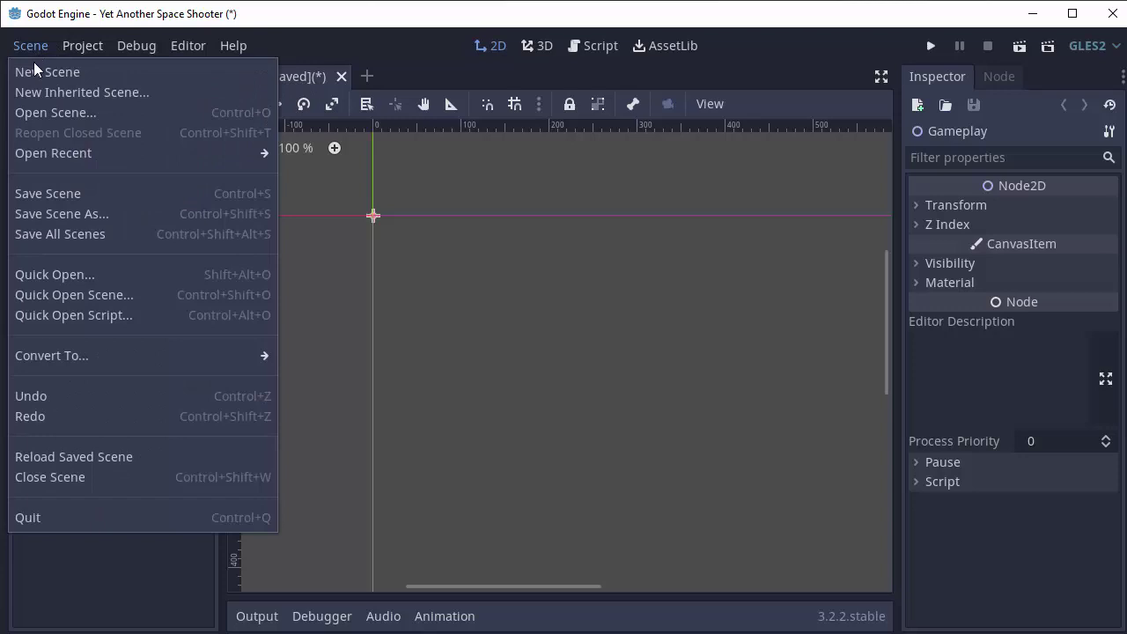
pyautogui.click(85, 193)
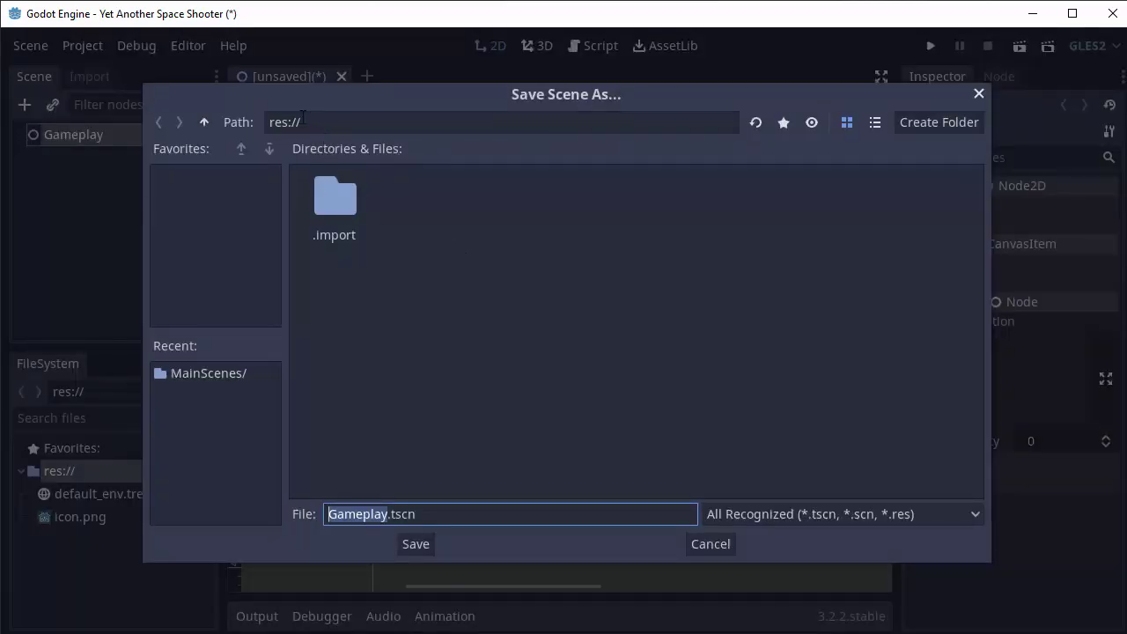
pyautogui.rightClick(447, 231)
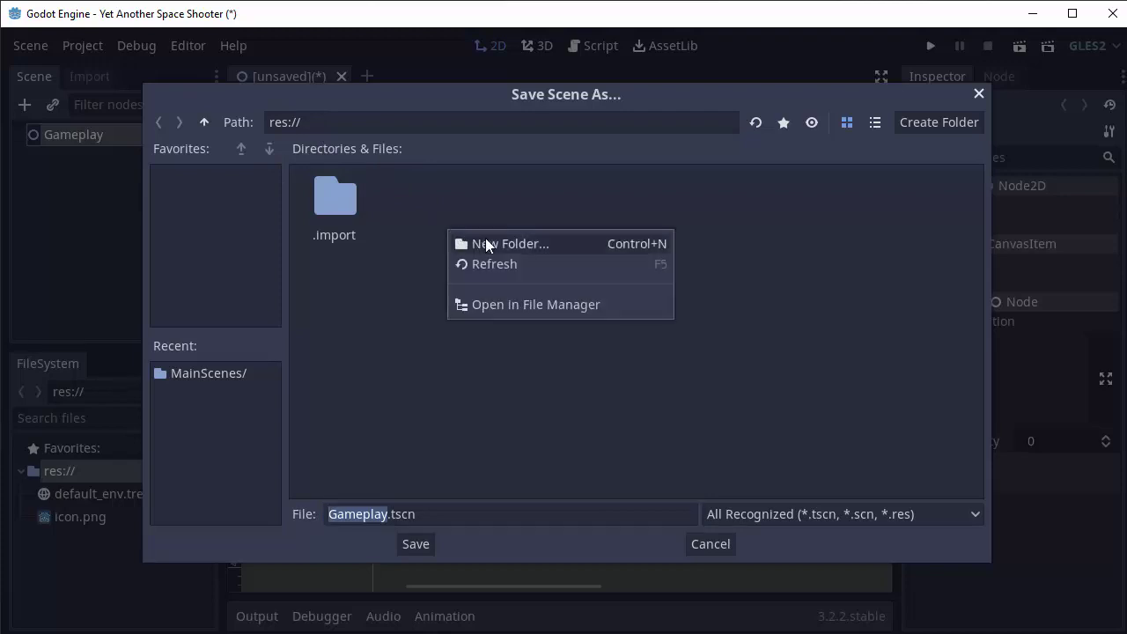
pyautogui.click(485, 243)
pyautogui.write('MainScenes')
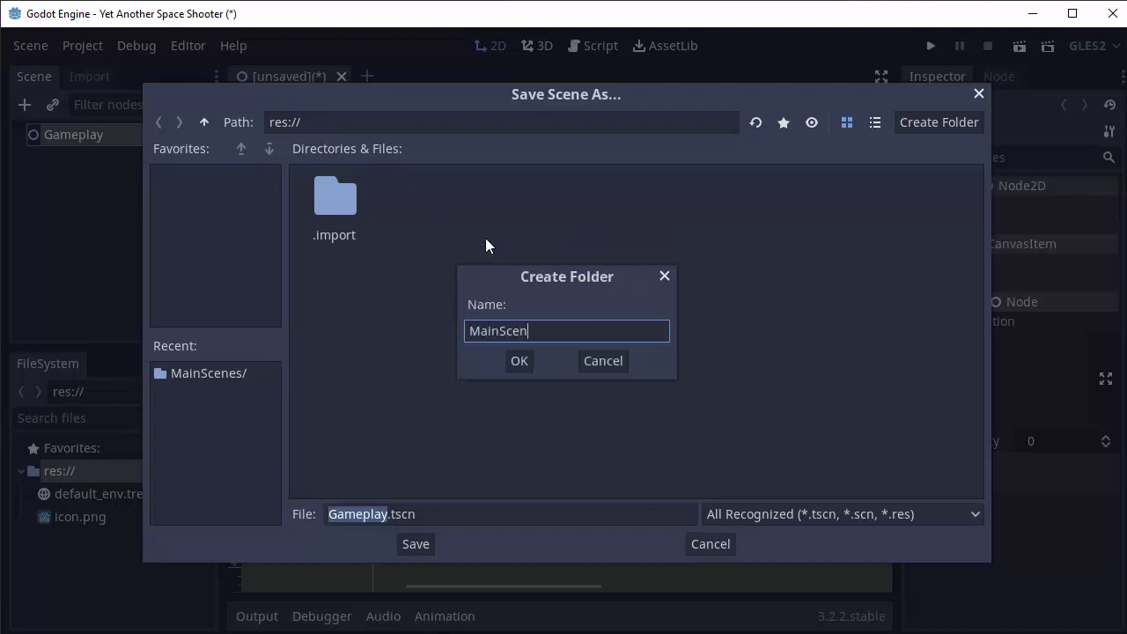
pyautogui.press('Return')
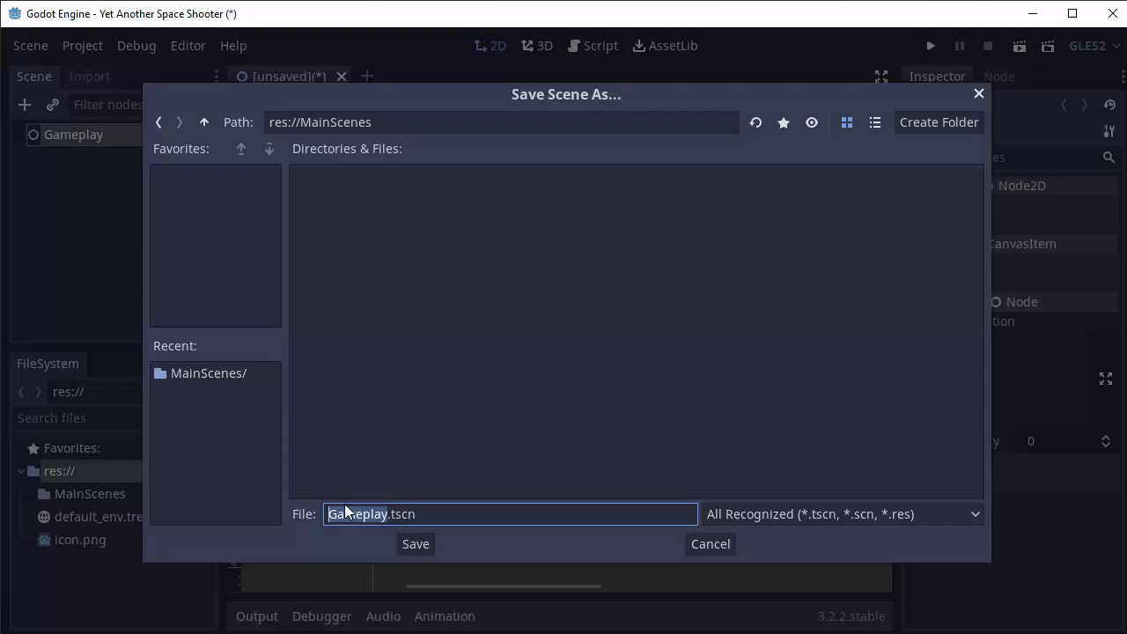
pyautogui.click(417, 545)
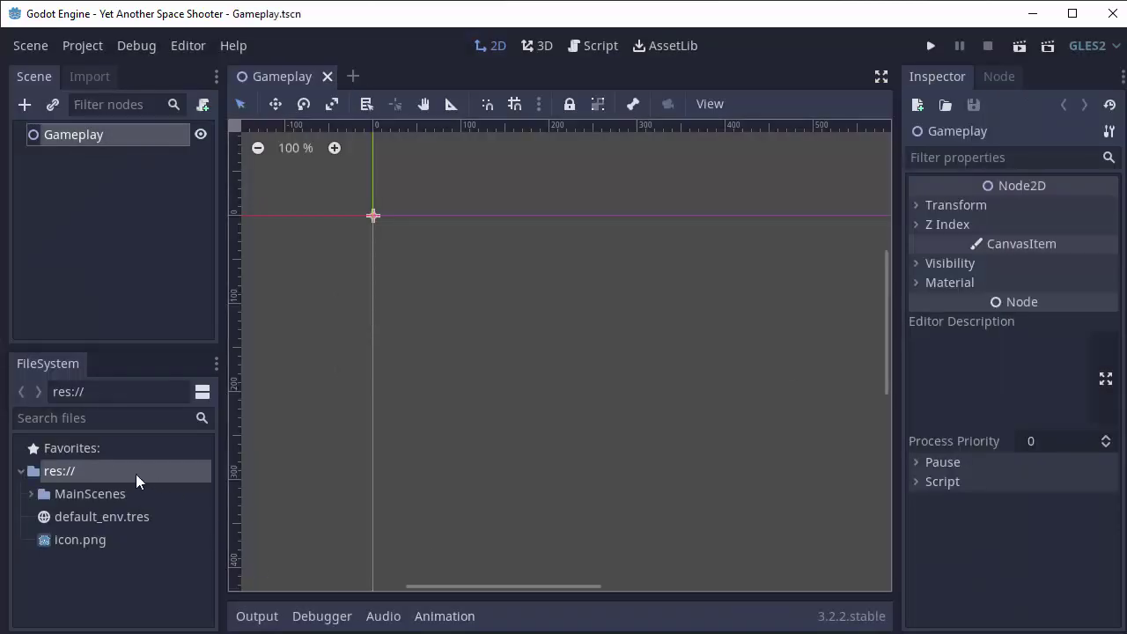
# Step: Expand the MainScenes folder to check the saved scene file, and collapse it again
pyautogui.click(32, 495)
pyautogui.click(124, 495)
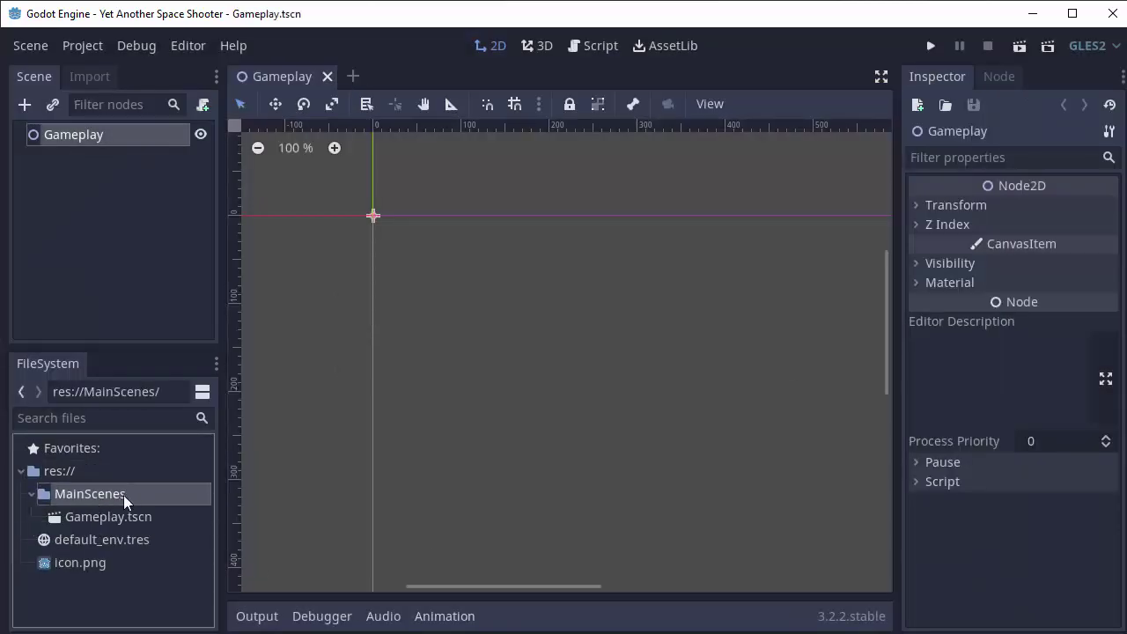
pyautogui.click(93, 517)
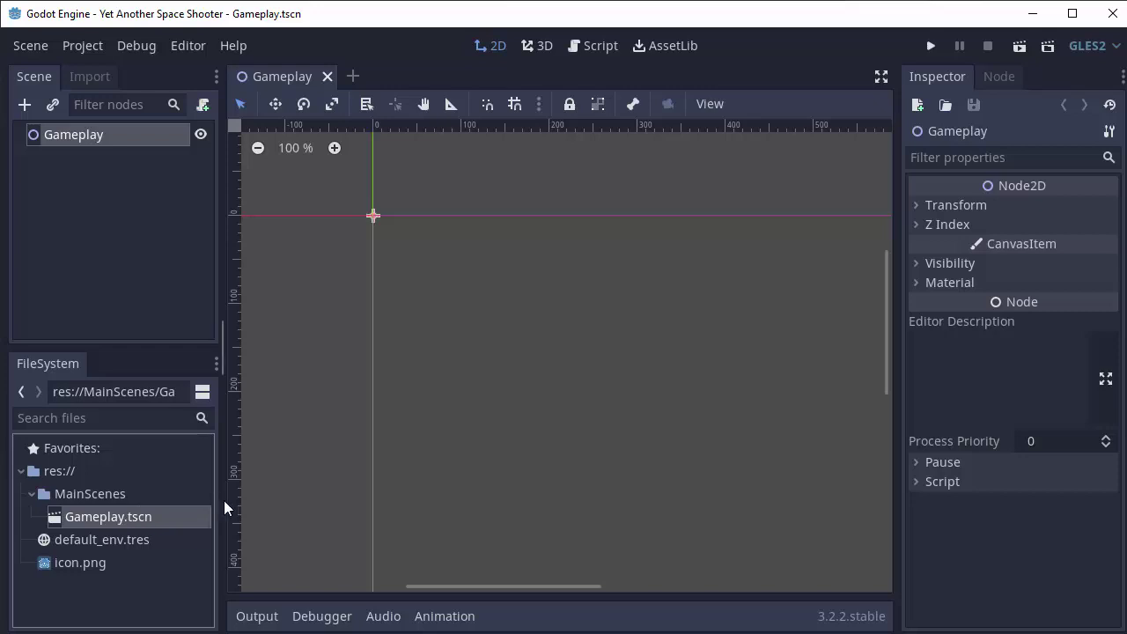
pyautogui.click(174, 199)
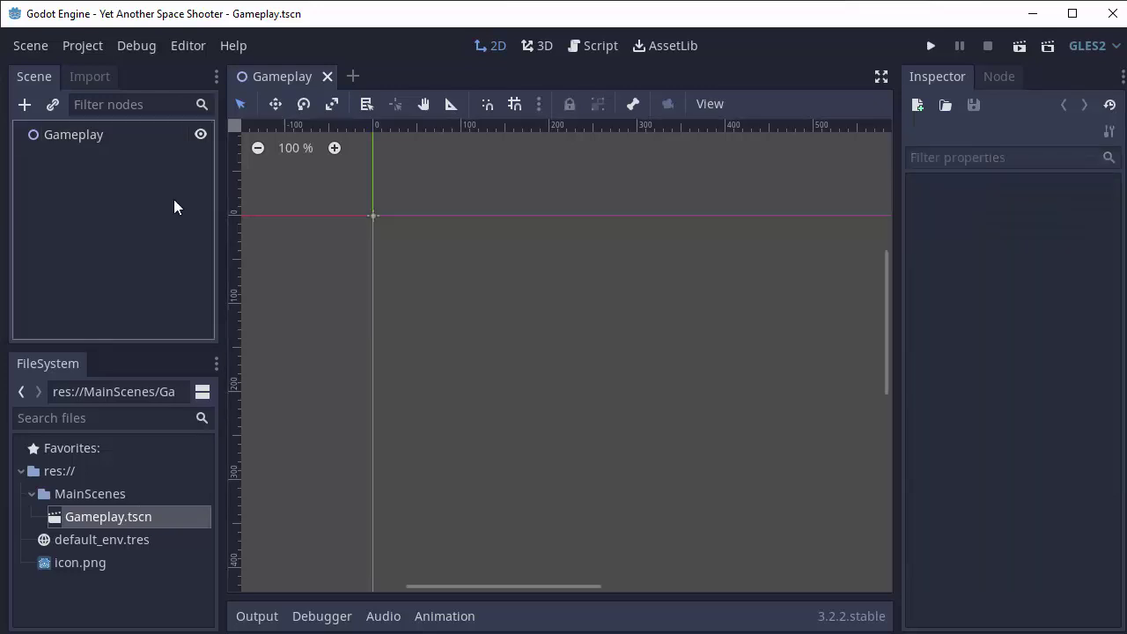
pyautogui.click(31, 496)
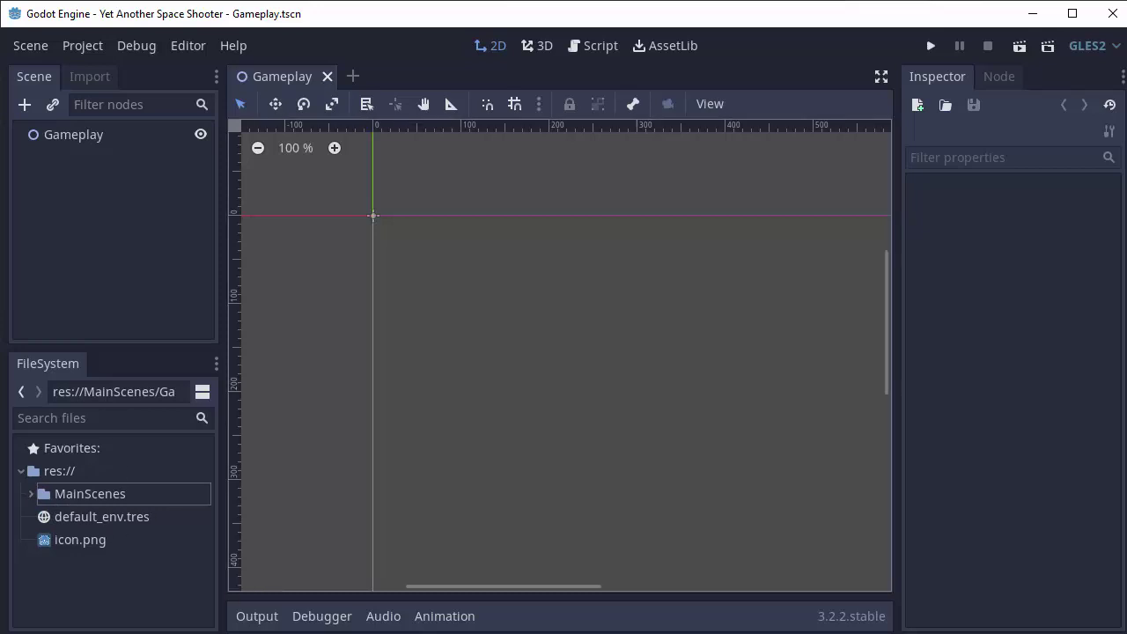
# Step: Create a new folder named Textures under res://
pyautogui.click(62, 473)
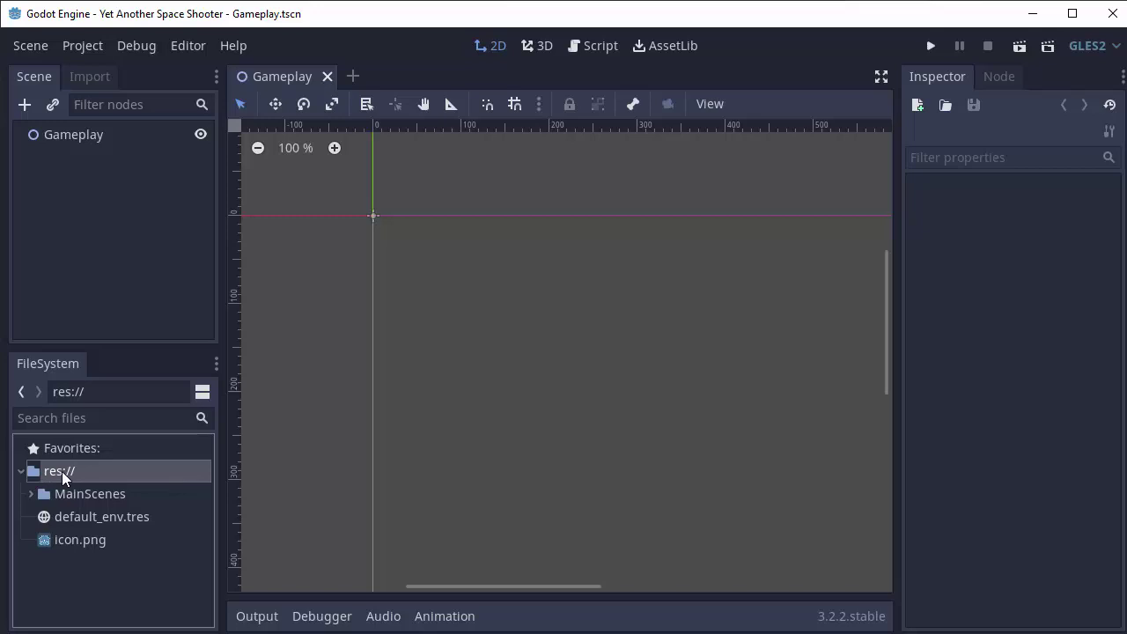
pyautogui.rightClick(61, 471)
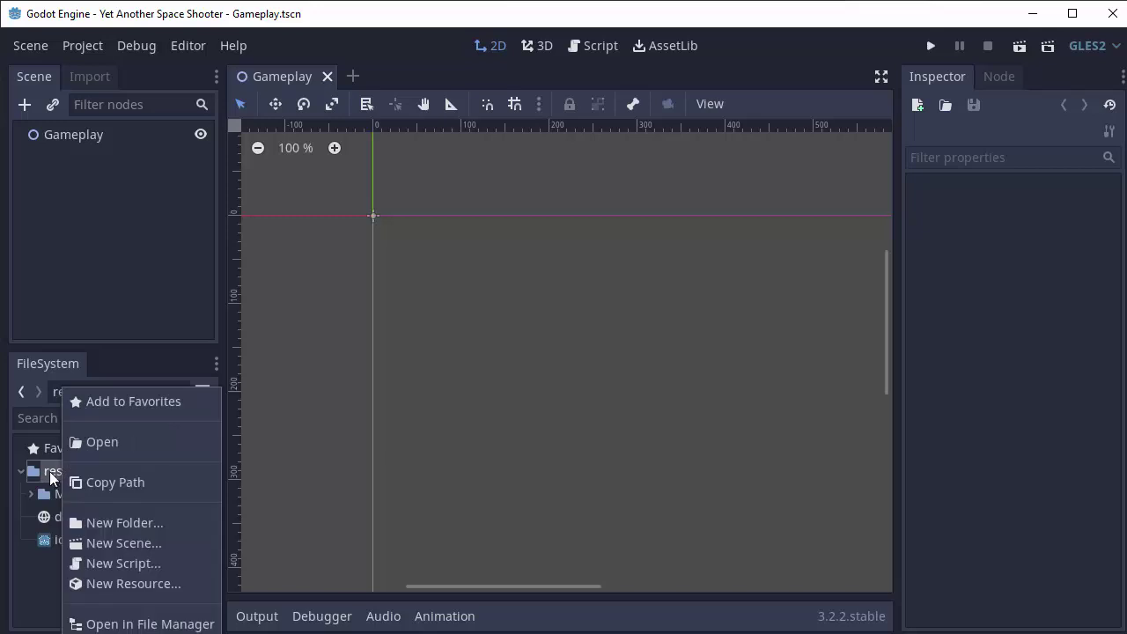
pyautogui.click(117, 521)
pyautogui.write('Textures')
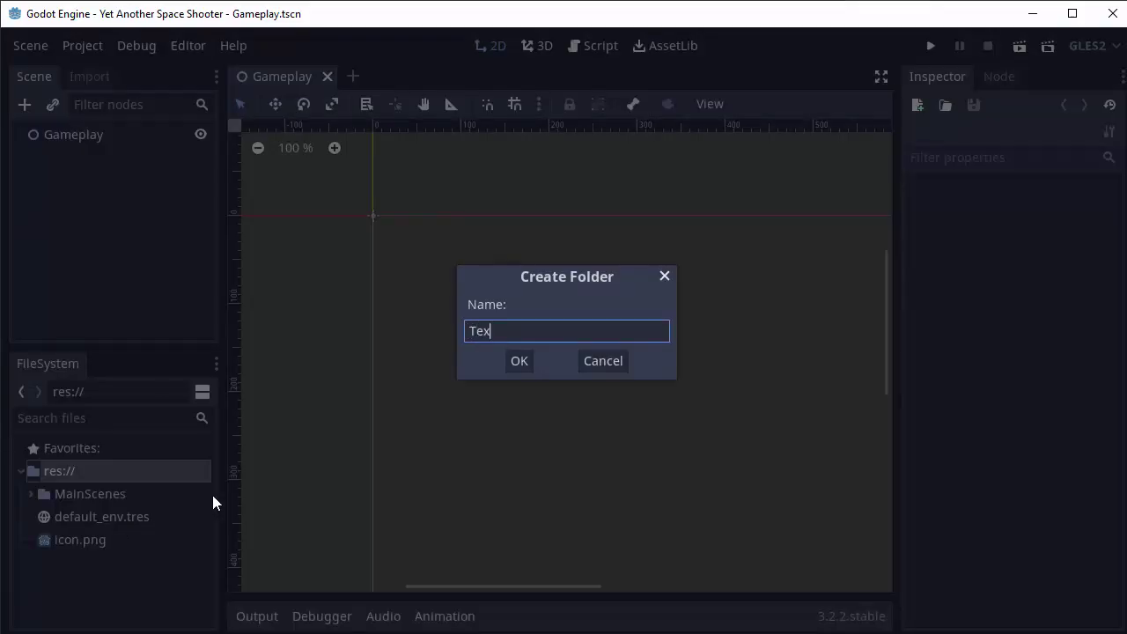
pyautogui.click(515, 362)
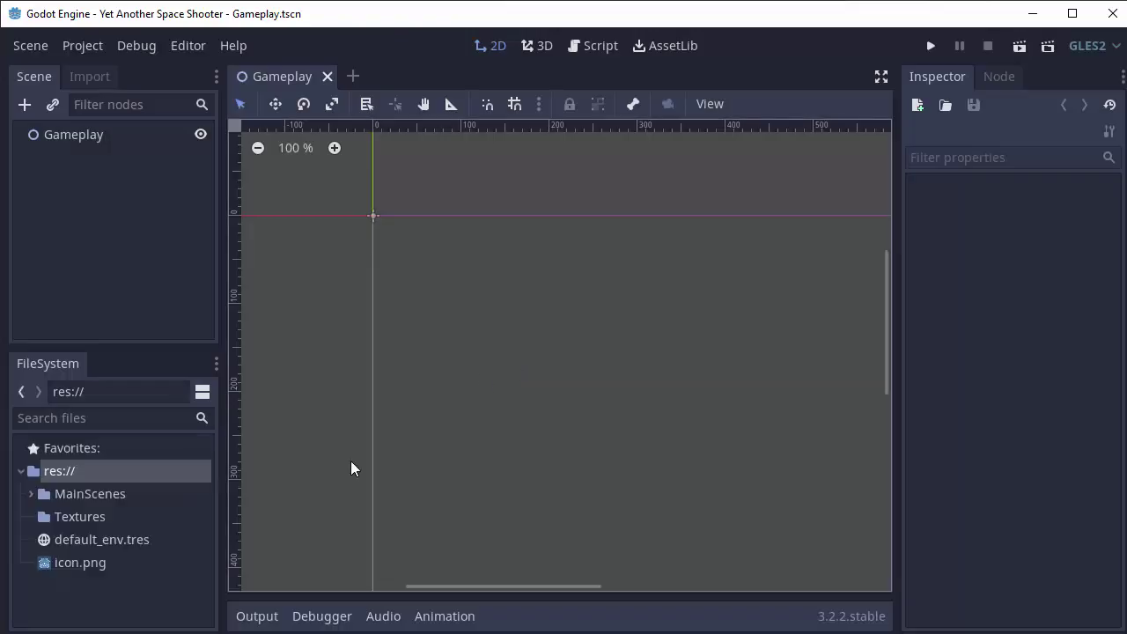
# Step: Switch to File Explorer and paste the copied texture files into the project's Textures folder
pyautogui.click(95, 518)
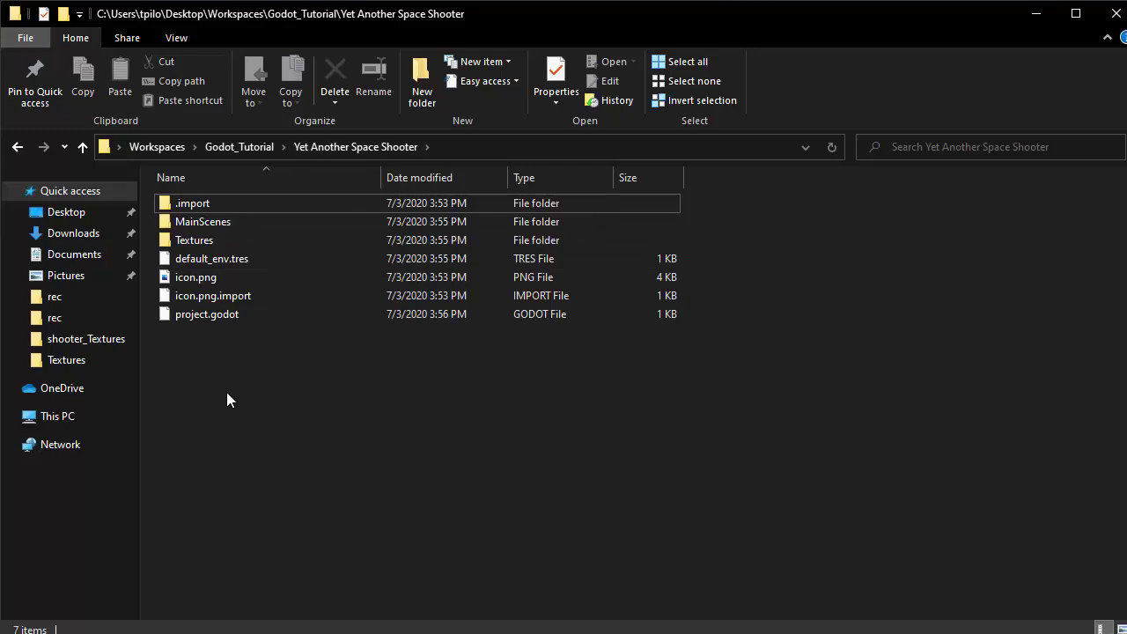
pyautogui.doubleClick(197, 237)
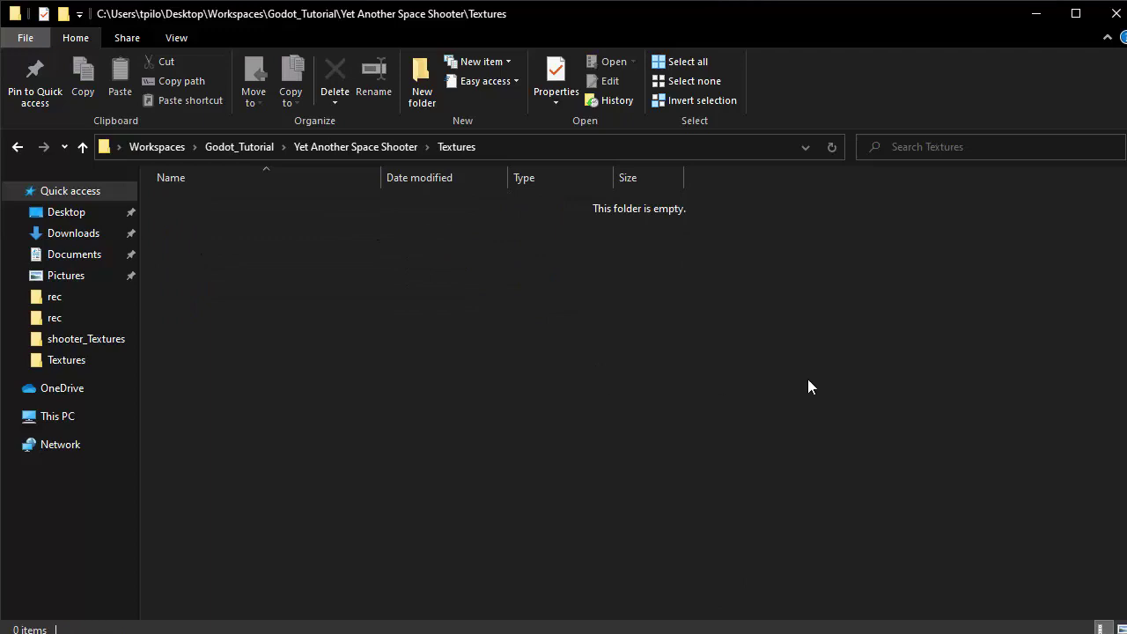
pyautogui.click(480, 340)
pyautogui.hotkey('ctrl', 'v')
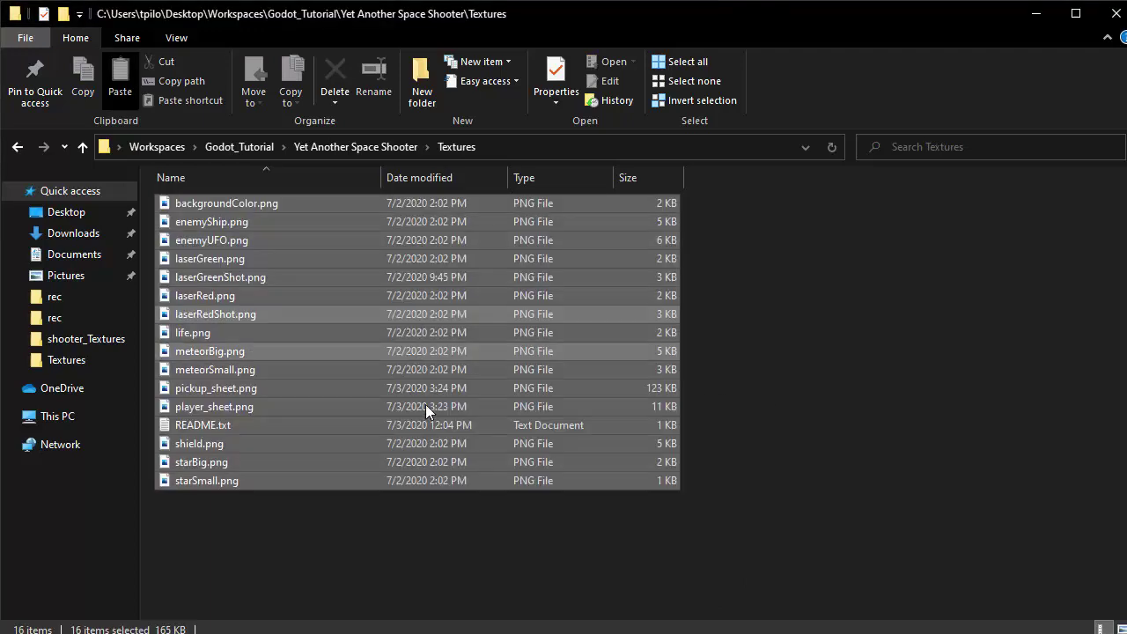
pyautogui.click(375, 535)
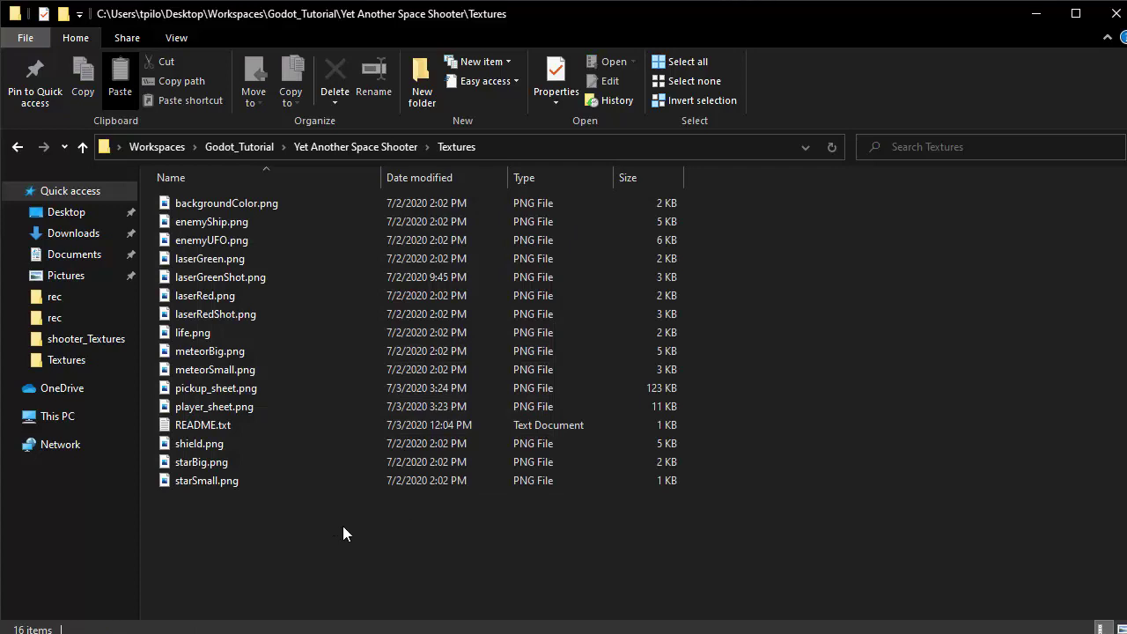
# Step: Display the texture files as extra large icons and look through the images
pyautogui.click(187, 36)
pyautogui.click(230, 63)
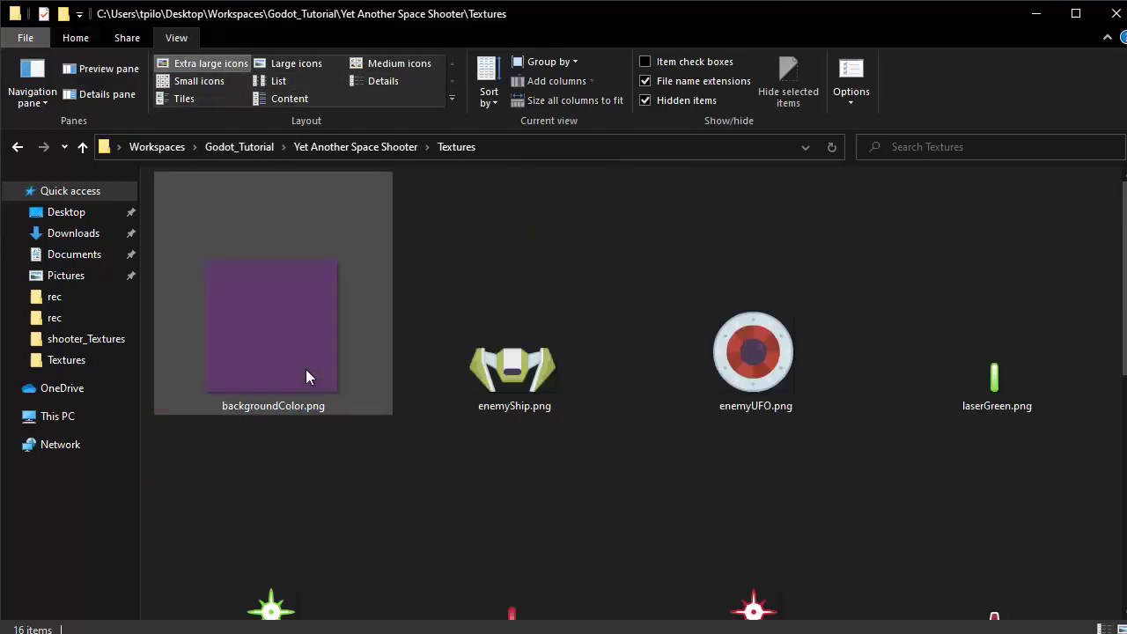
pyautogui.scroll(-5, 609, 354)
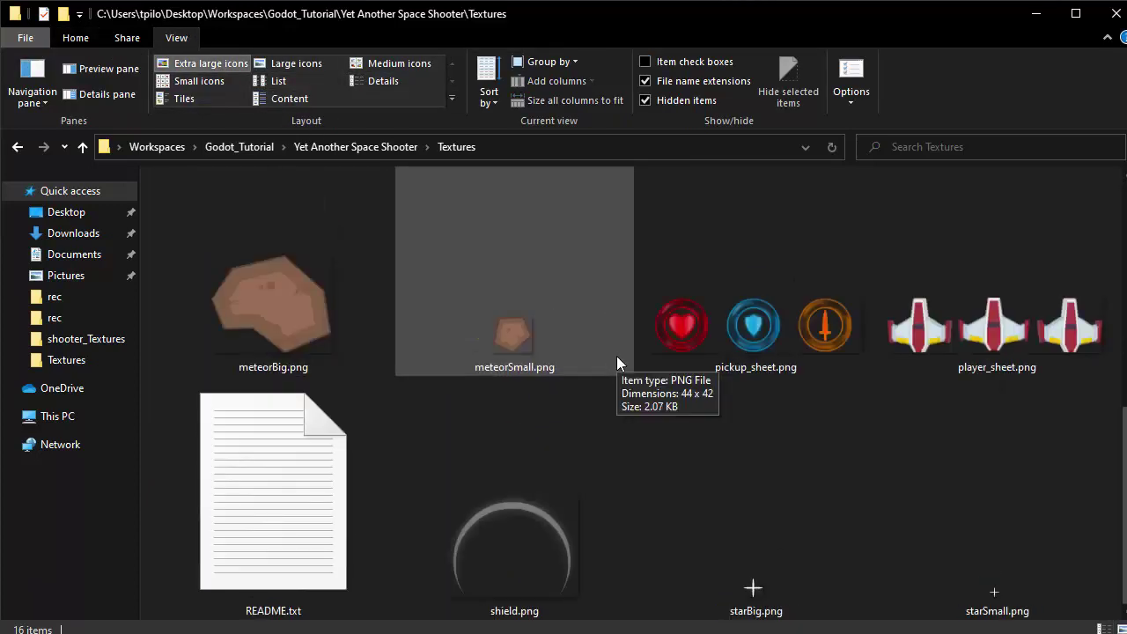
pyautogui.scroll(3, 521, 339)
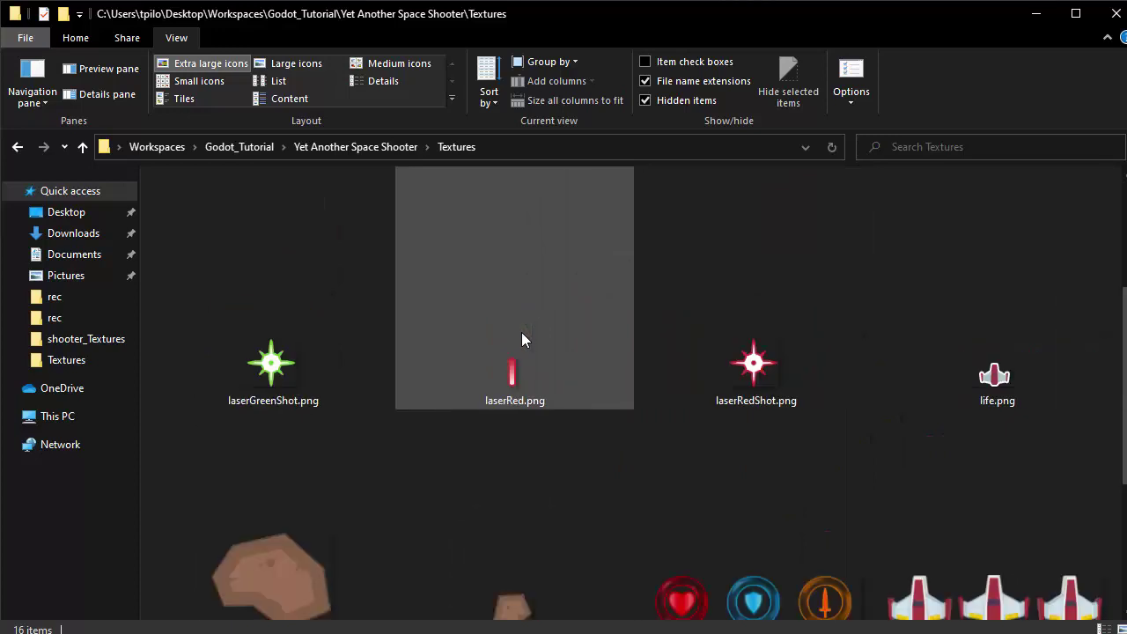
pyautogui.scroll(3, 523, 339)
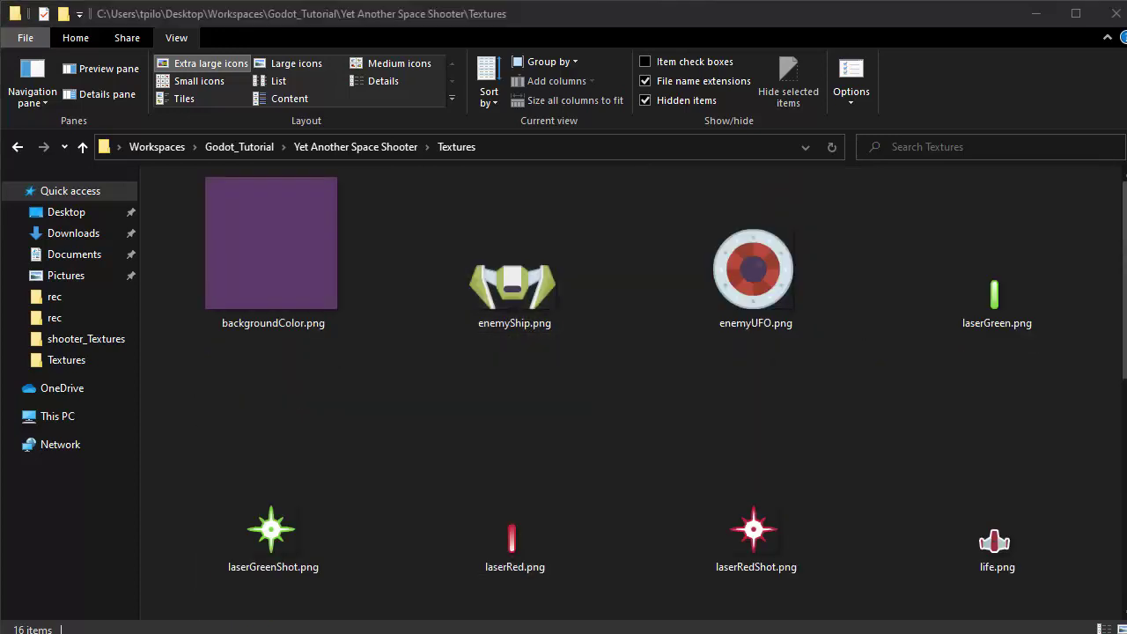
# Step: Switch back to Godot, expand the Textures folder and look through the imported texture files
pyautogui.hotkey('alt', 'Tab')
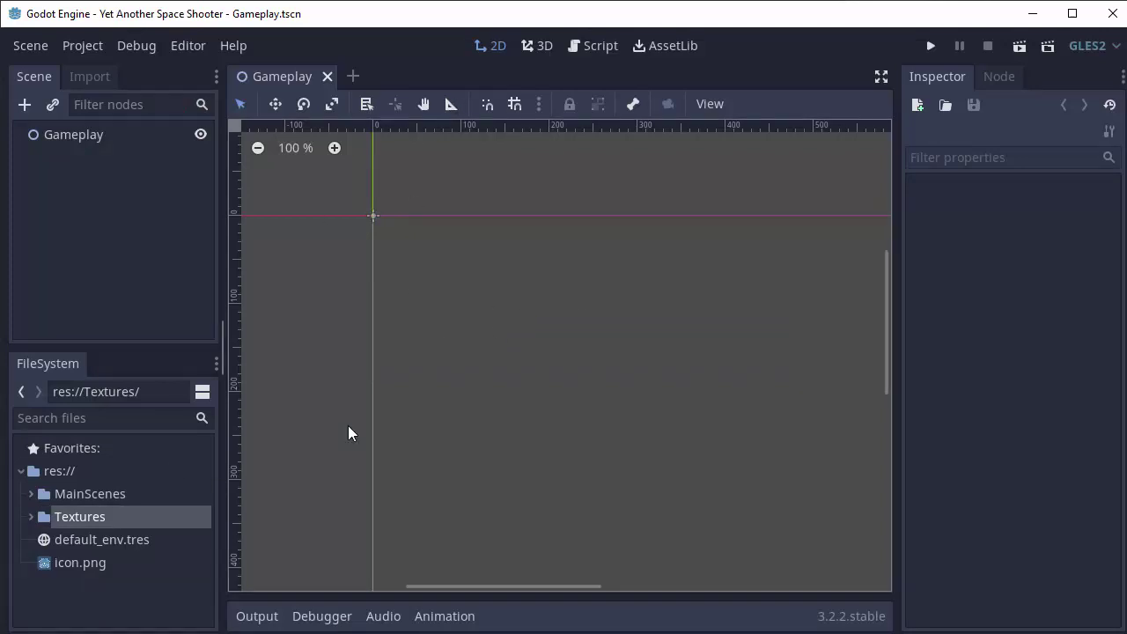
pyautogui.click(29, 517)
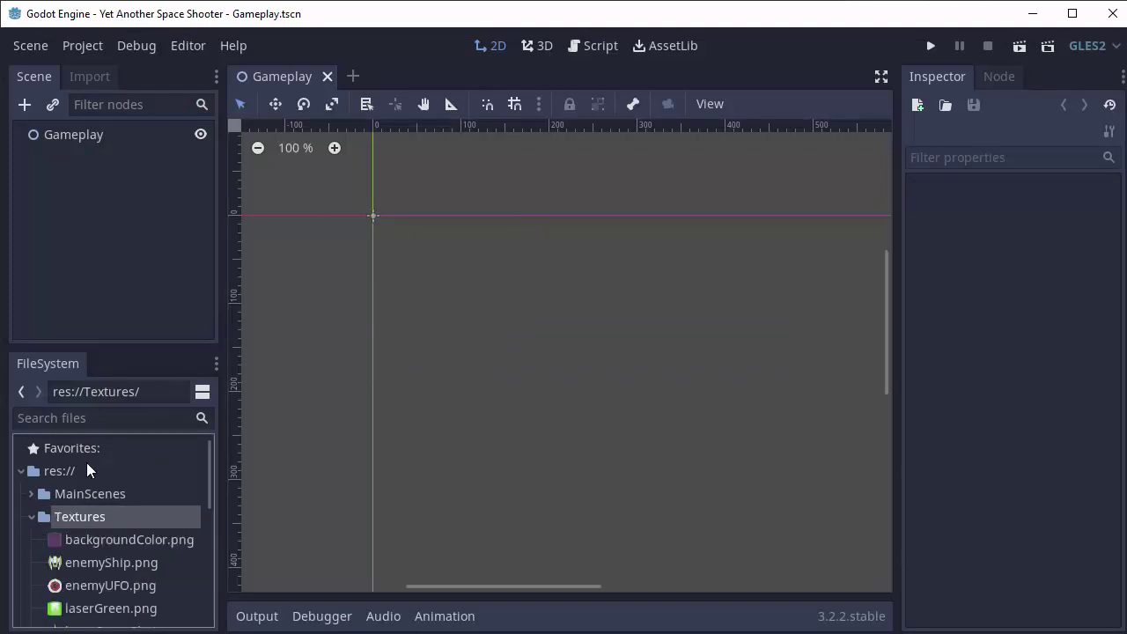
pyautogui.scroll(-1, 87, 462)
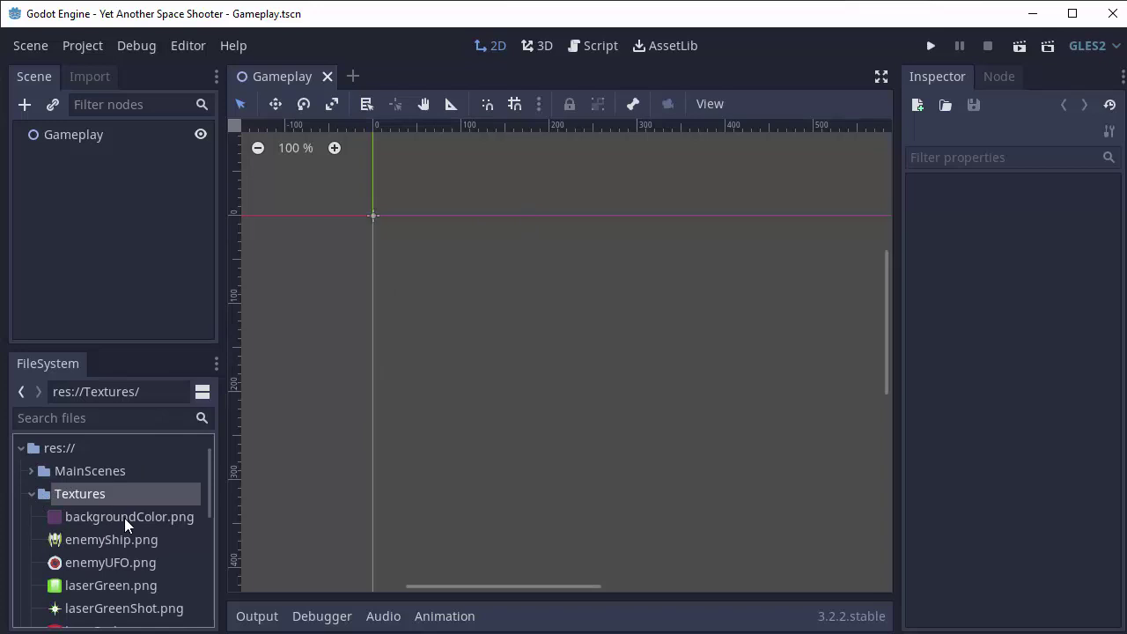
pyautogui.scroll(-1, 124, 517)
pyautogui.scroll(-8, 122, 547)
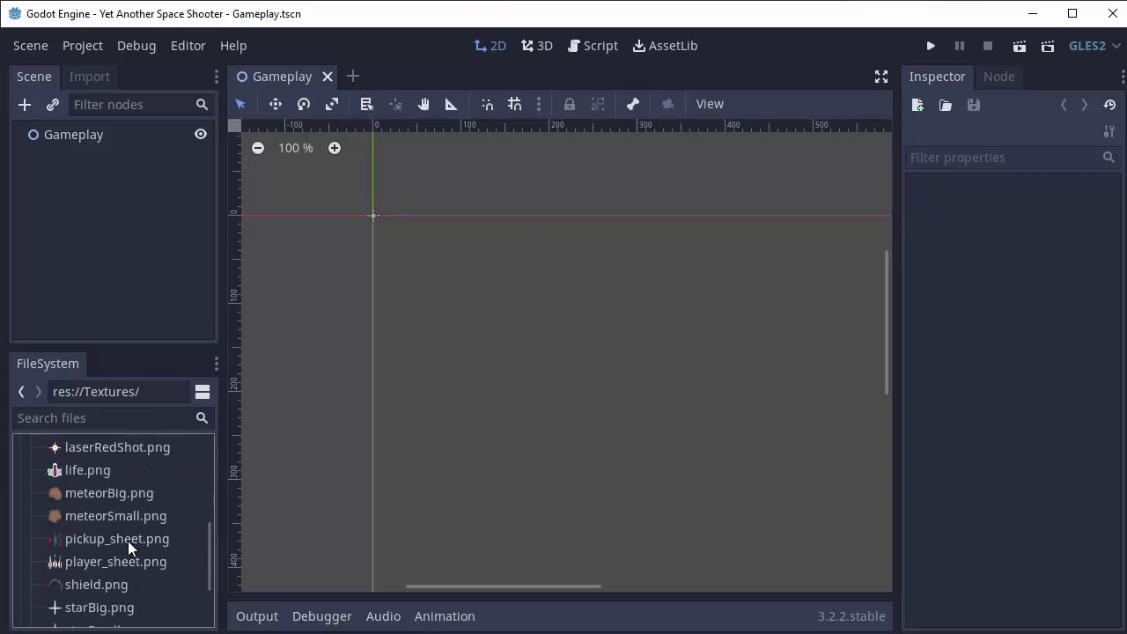
pyautogui.scroll(-3, 127, 546)
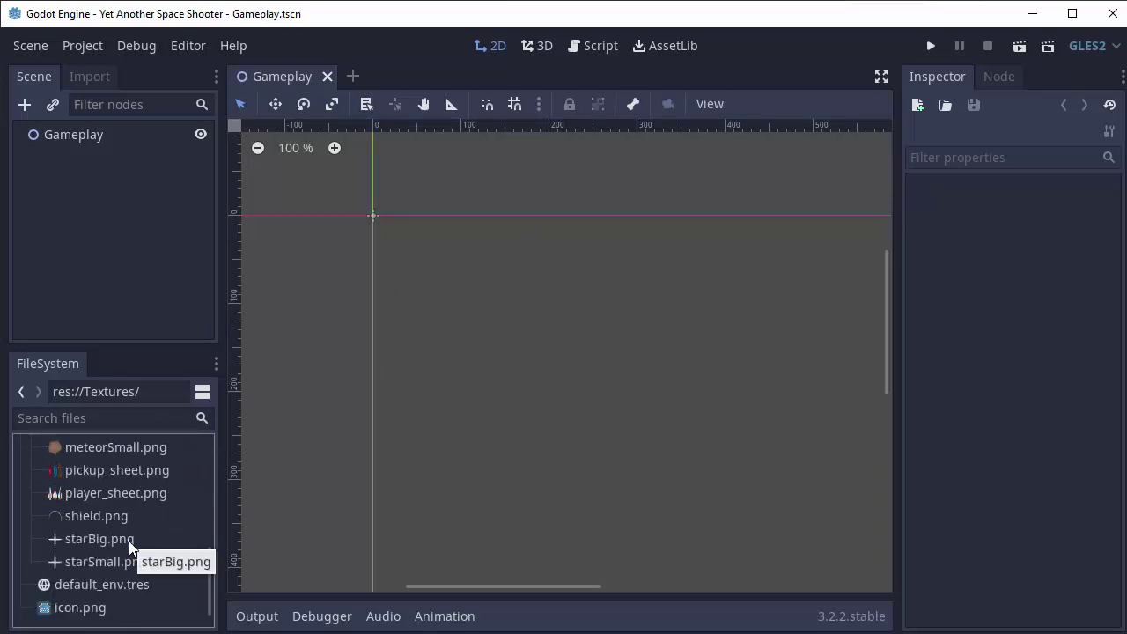
# Step: Add a Sprite node as a child of the Gameplay node
pyautogui.scroll(9, 129, 541)
pyautogui.scroll(3, 128, 540)
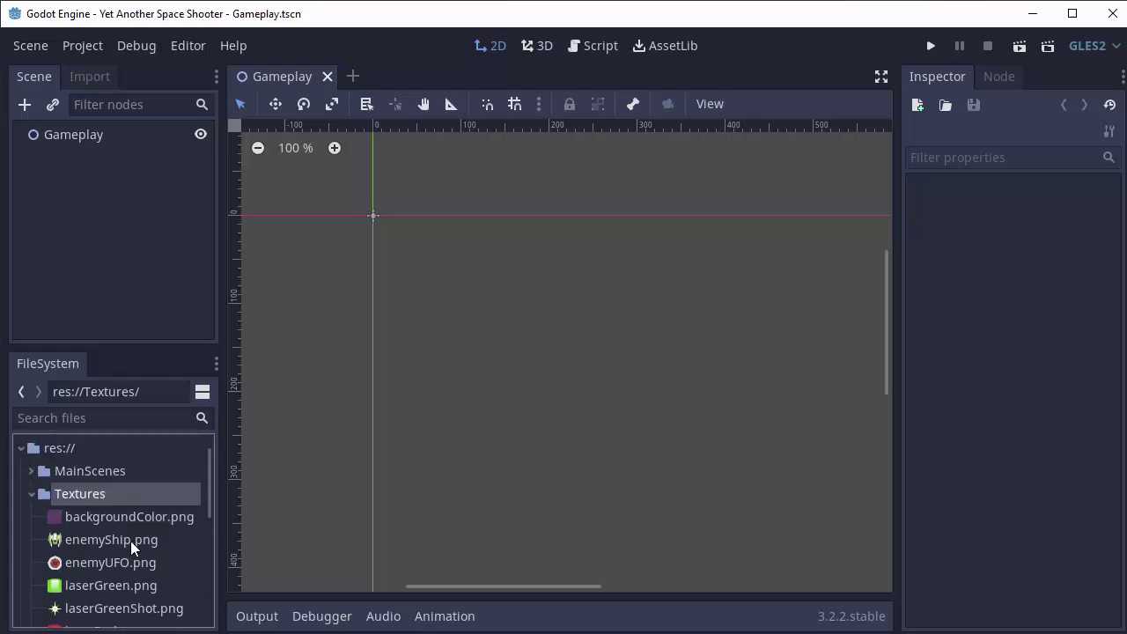
pyautogui.click(73, 136)
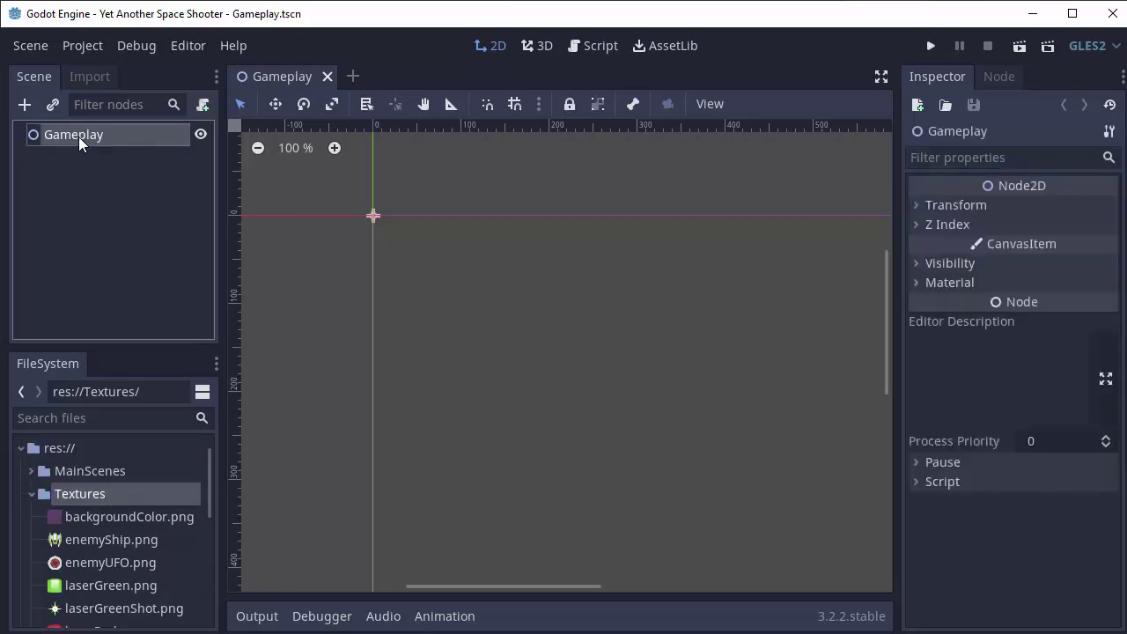
pyautogui.rightClick(74, 136)
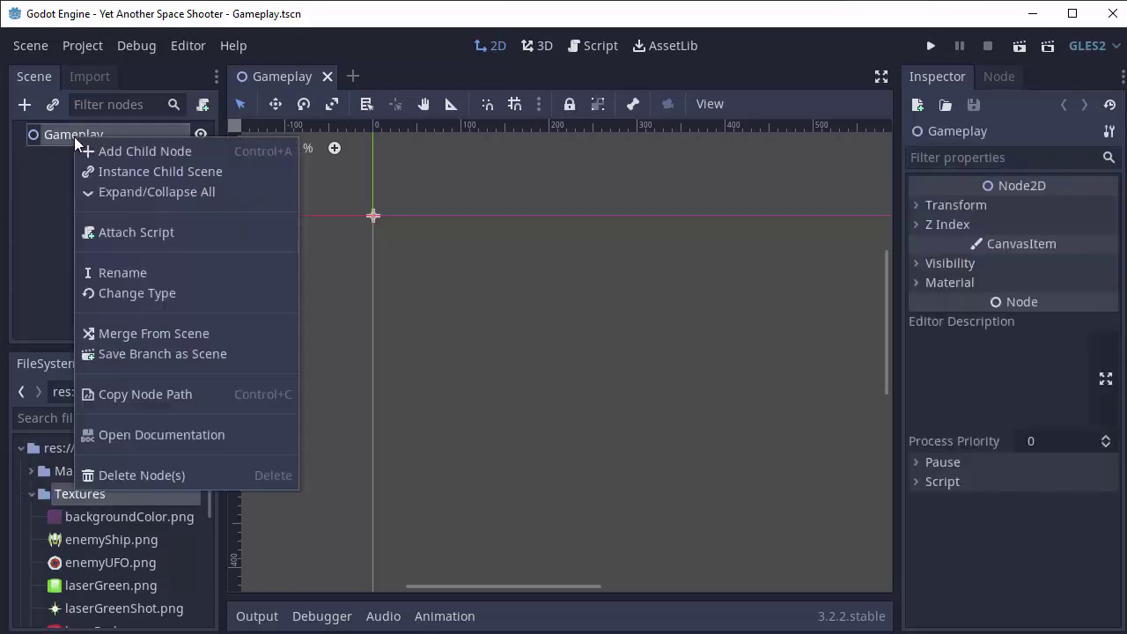
pyautogui.click(124, 150)
pyautogui.click(400, 139)
pyautogui.write('sprite')
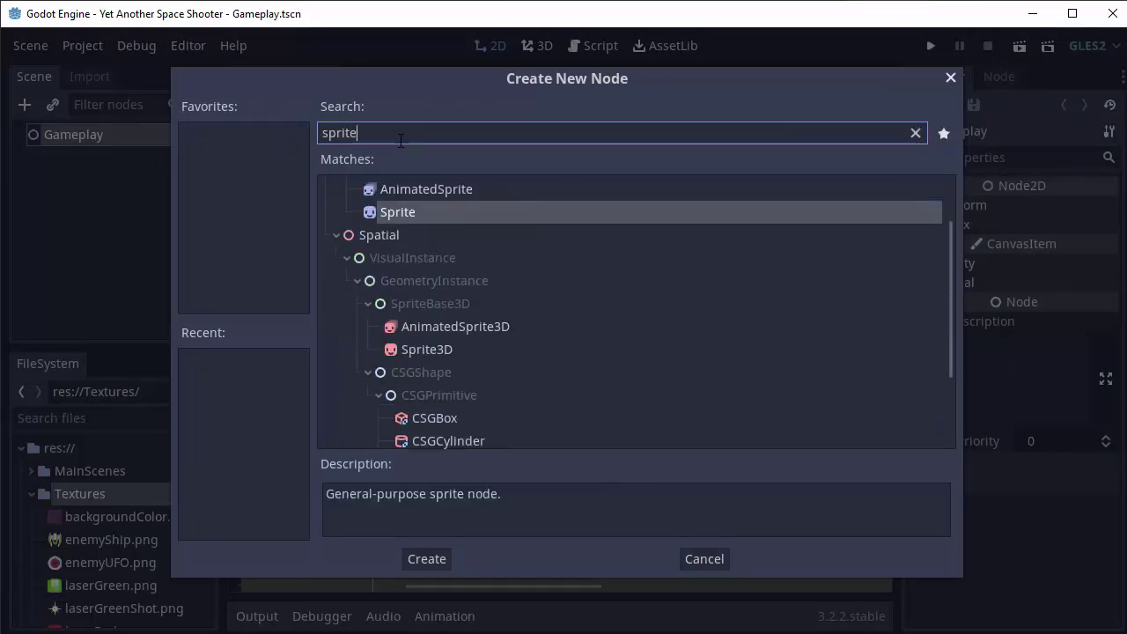
pyautogui.doubleClick(422, 214)
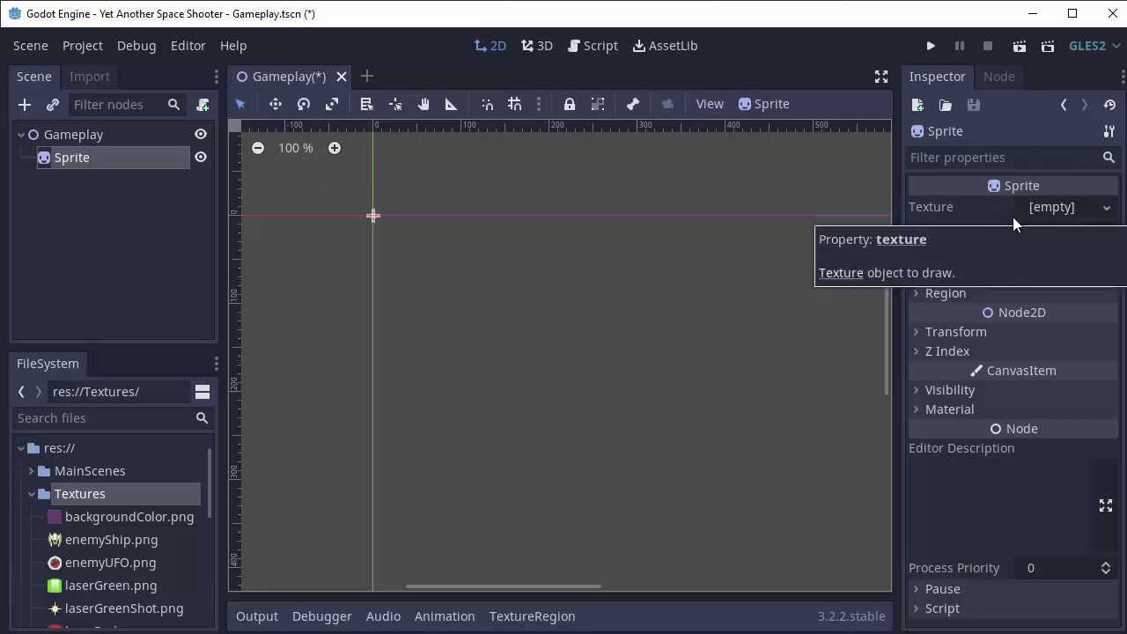
# Step: Assign enemyShip.png from the Textures folder as the Sprite's texture and save the scene
pyautogui.scroll(-1, 132, 493)
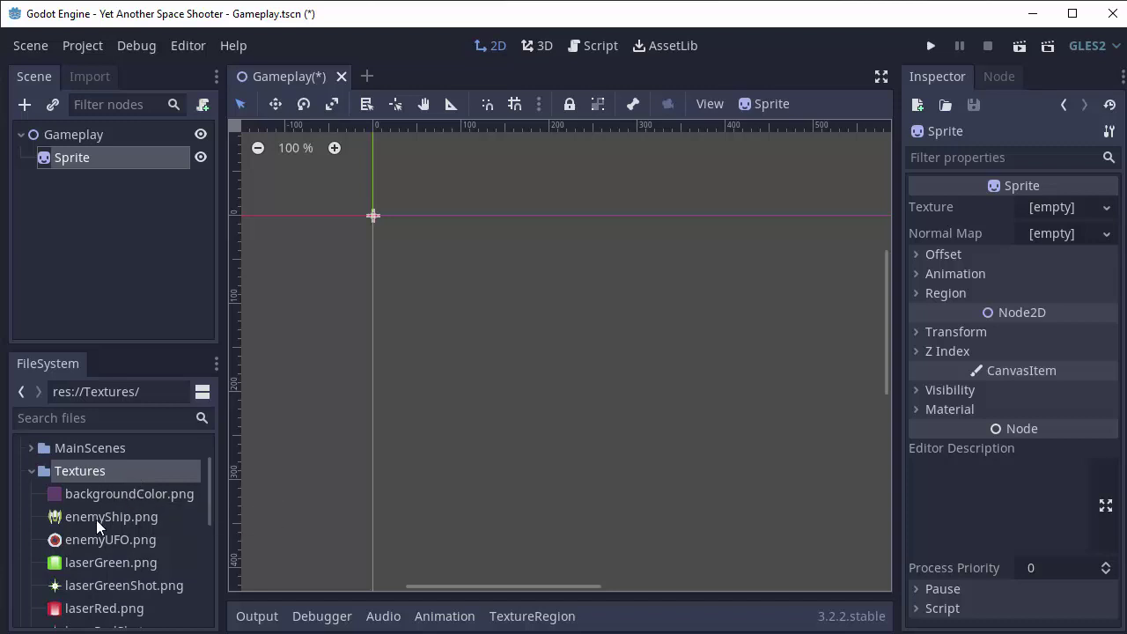
pyautogui.click(97, 519)
pyautogui.moveTo(87, 519); pyautogui.dragTo(1042, 213)
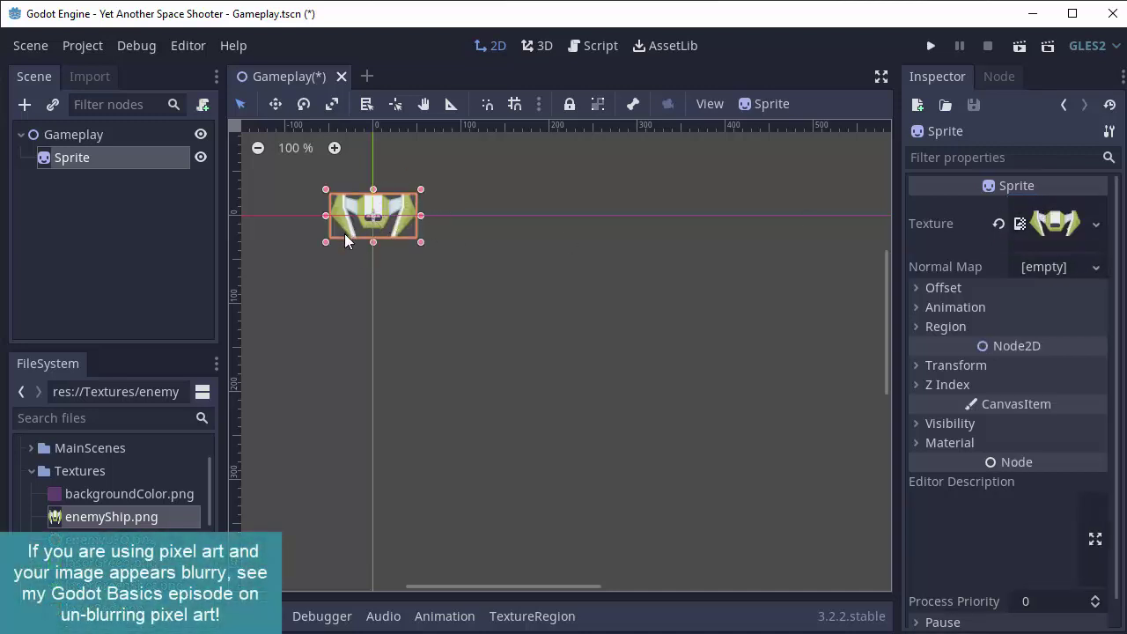
pyautogui.moveTo(409, 263); pyautogui.dragTo(534, 303, button='middle')
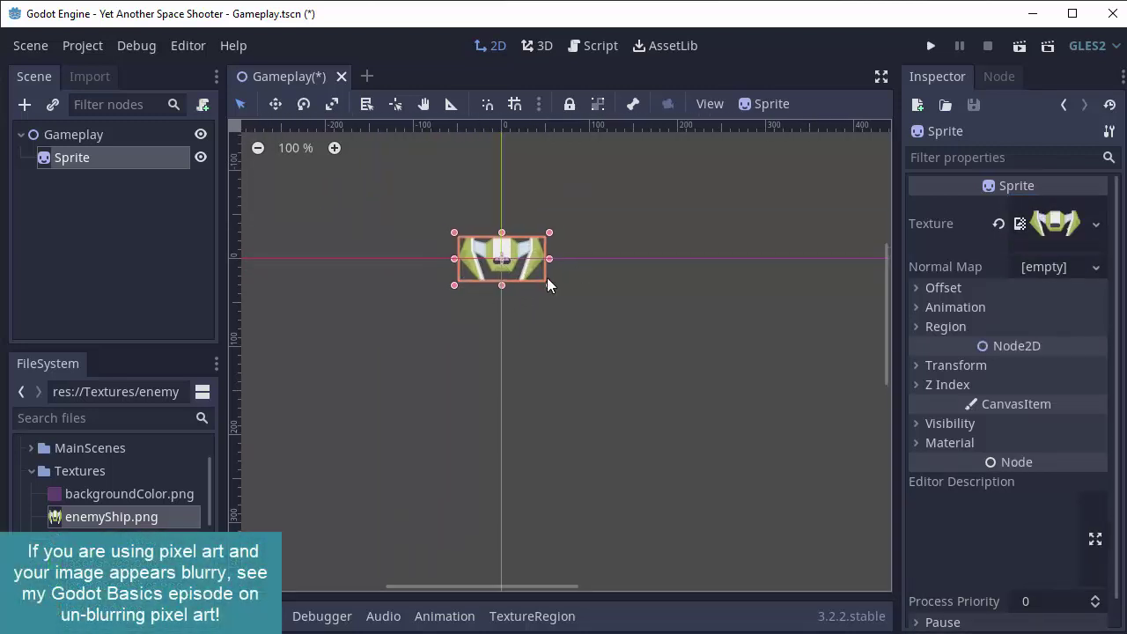
pyautogui.click(247, 254)
pyautogui.hotkey('ctrl', 's')
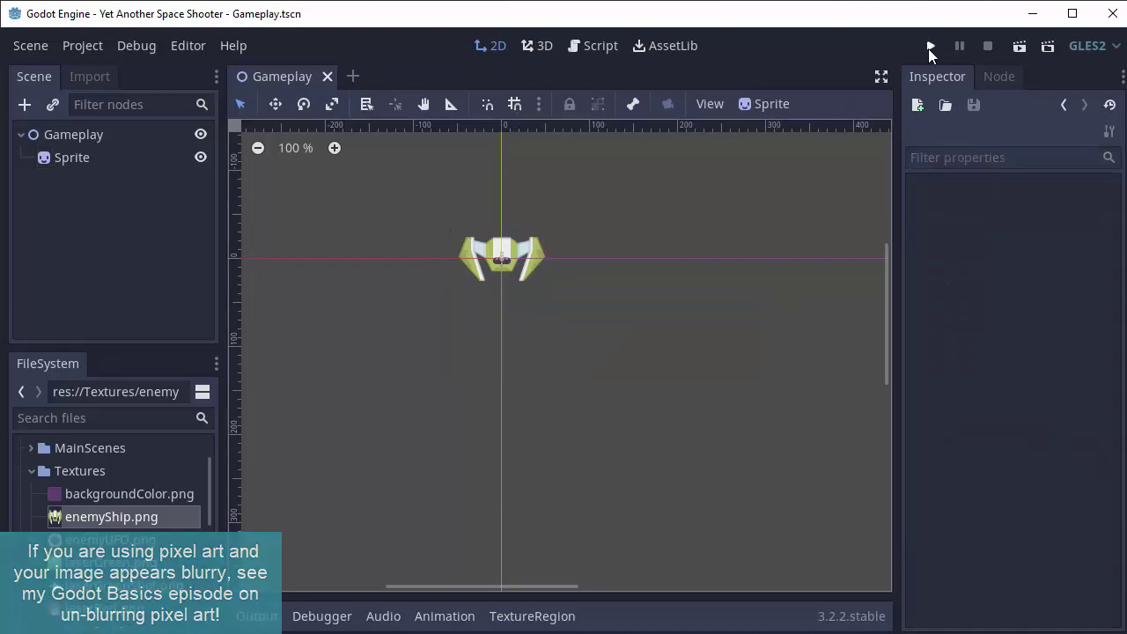
# Step: Run the project with Gameplay.tscn as its main scene, view the game window and close it
pyautogui.click(929, 46)
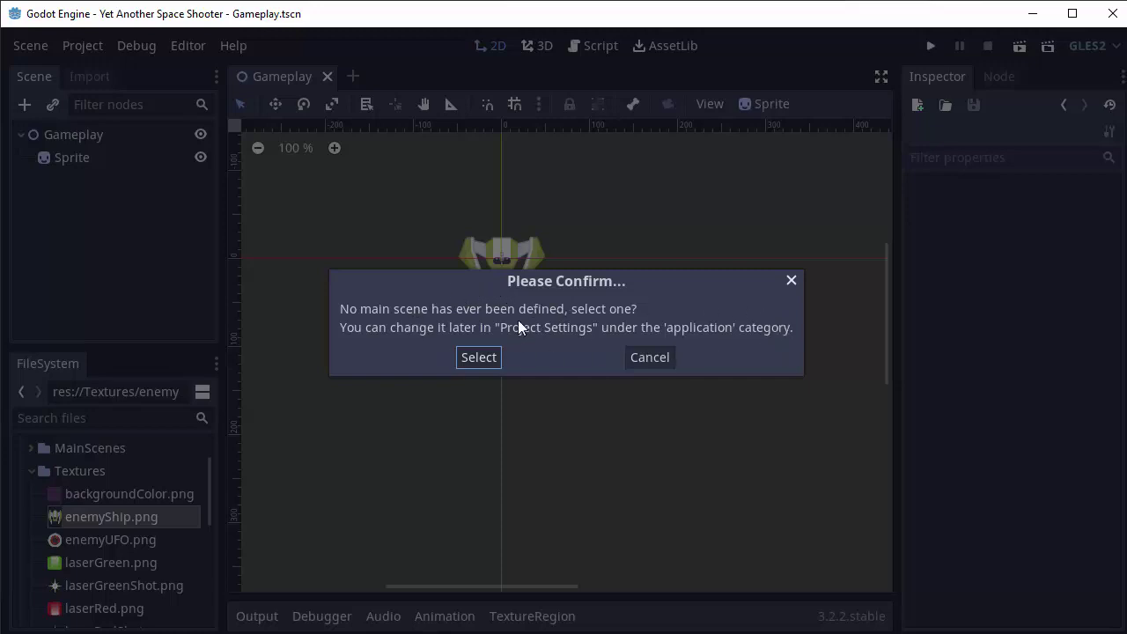
pyautogui.click(476, 358)
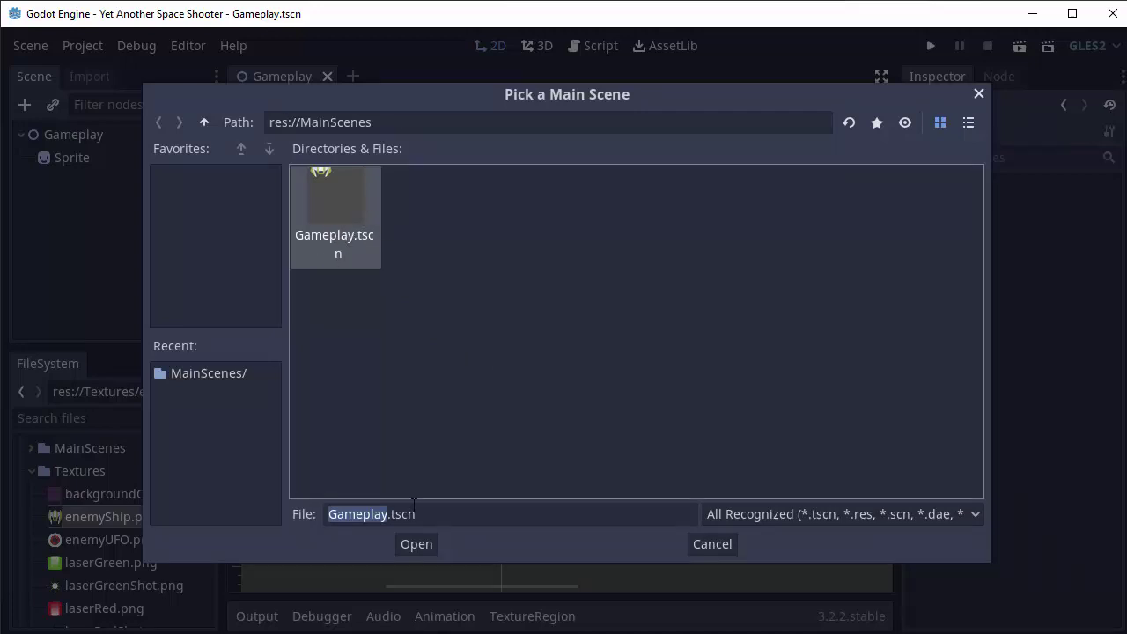
pyautogui.click(415, 546)
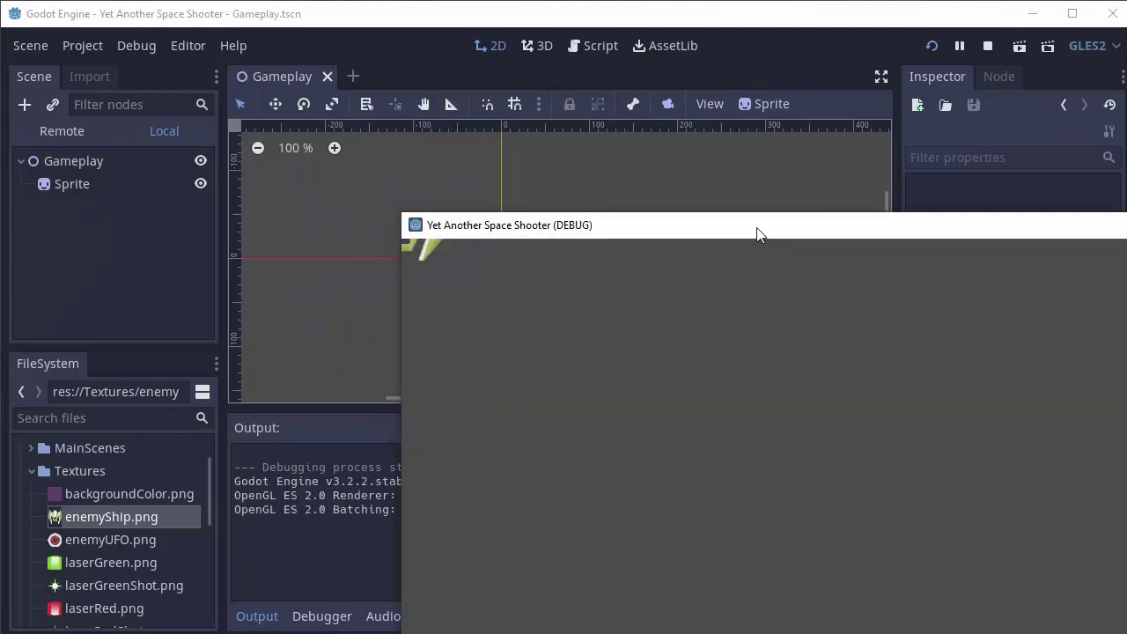
pyautogui.moveTo(757, 234); pyautogui.dragTo(478, 54)
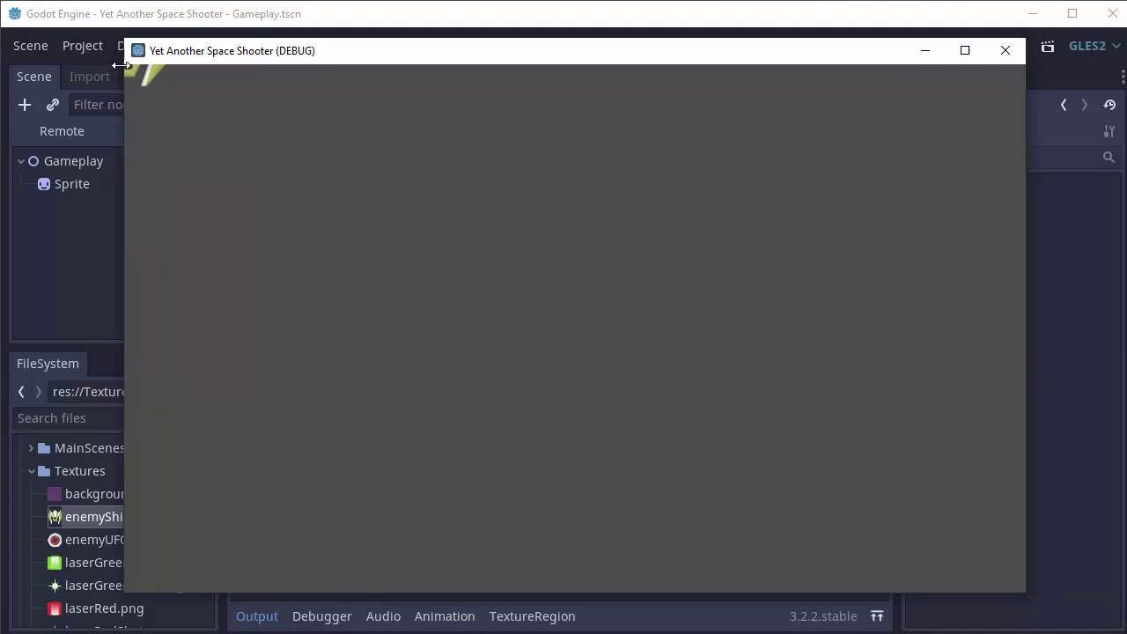
pyautogui.click(1005, 50)
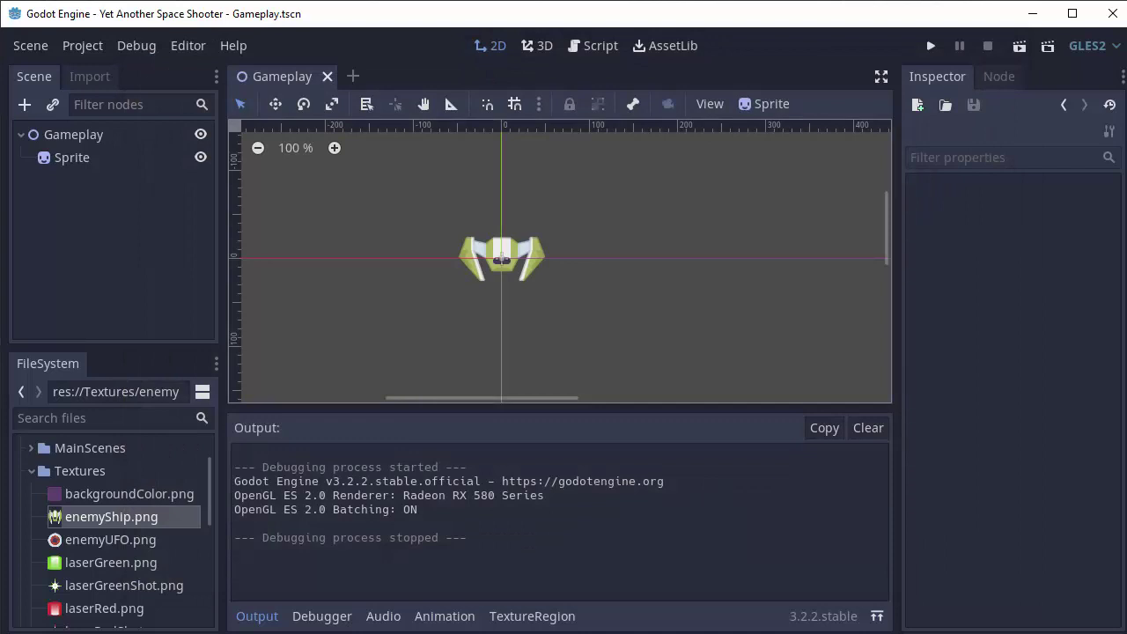
# Step: Set the project's display window size to 450 wide and 600 high in the project settings
pyautogui.moveTo(580, 279); pyautogui.dragTo(415, 234, button='middle')
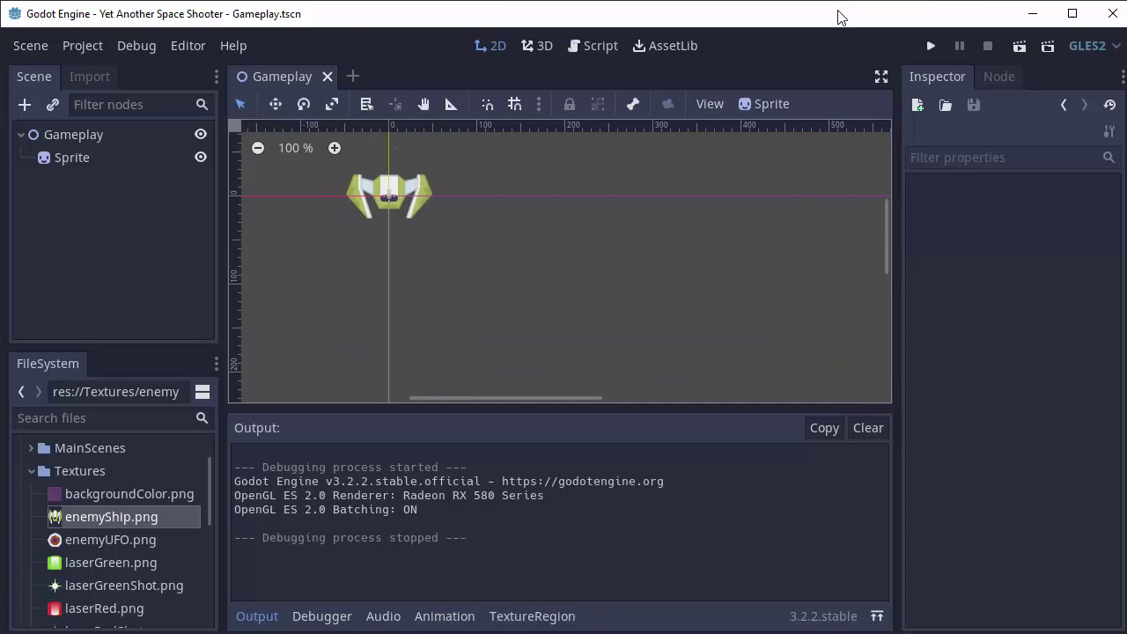
pyautogui.click(86, 46)
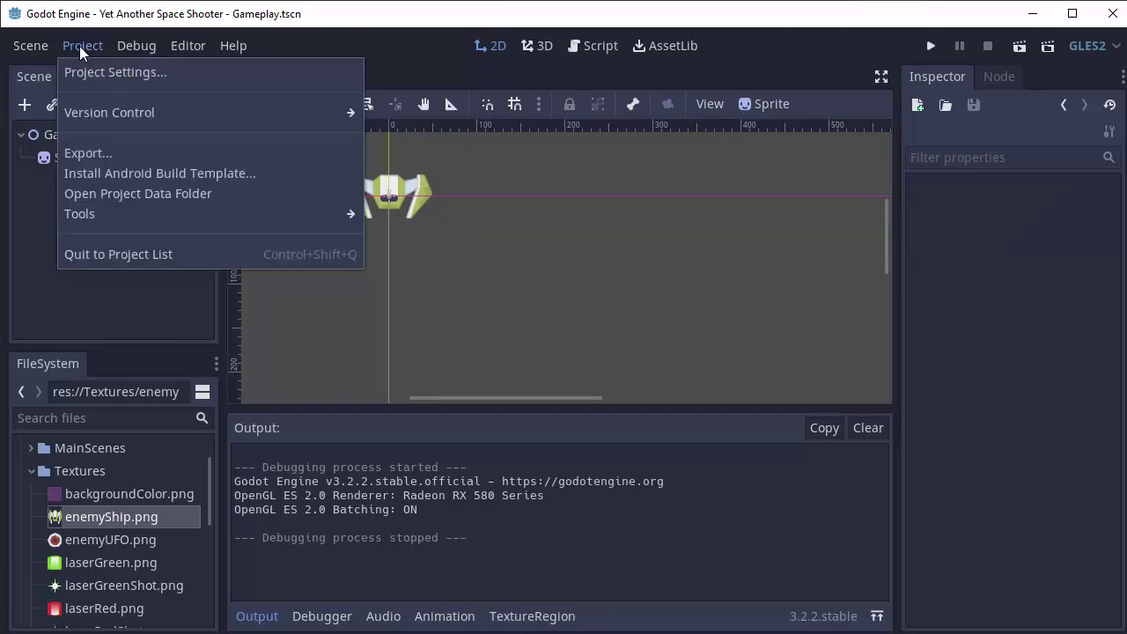
pyautogui.click(93, 70)
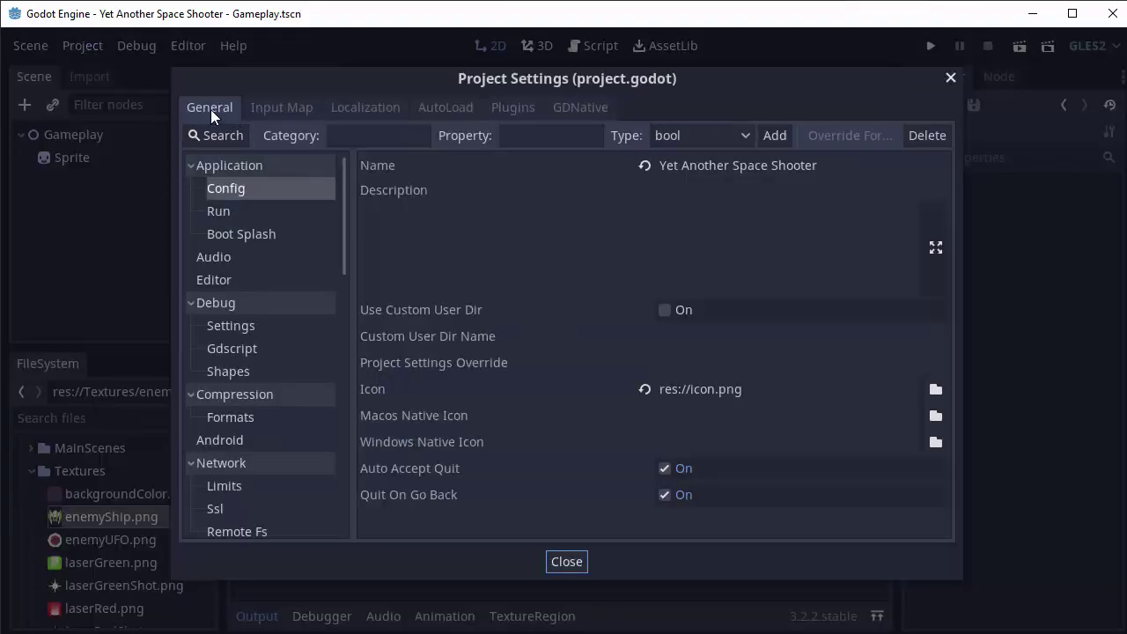
pyautogui.scroll(-7, 260, 252)
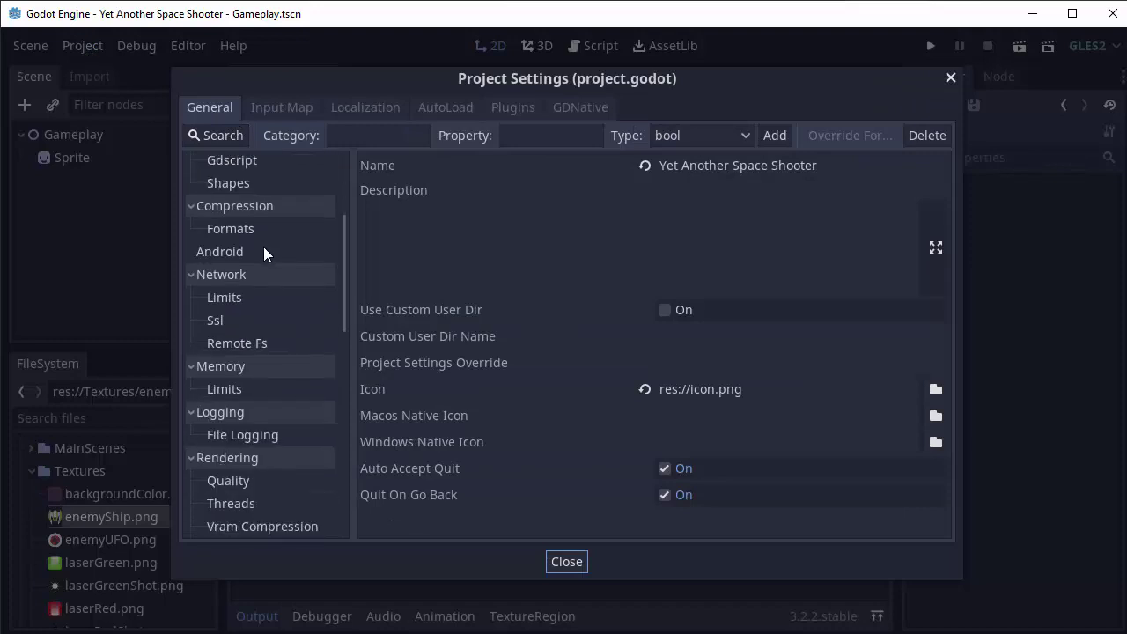
pyautogui.scroll(-4, 262, 248)
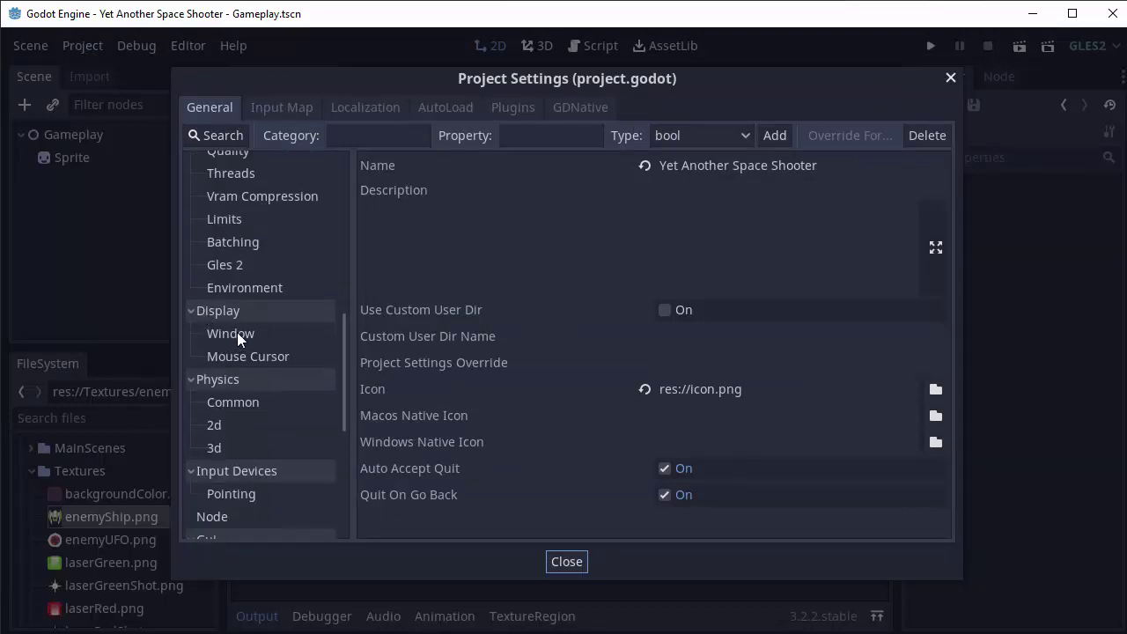
pyautogui.click(237, 333)
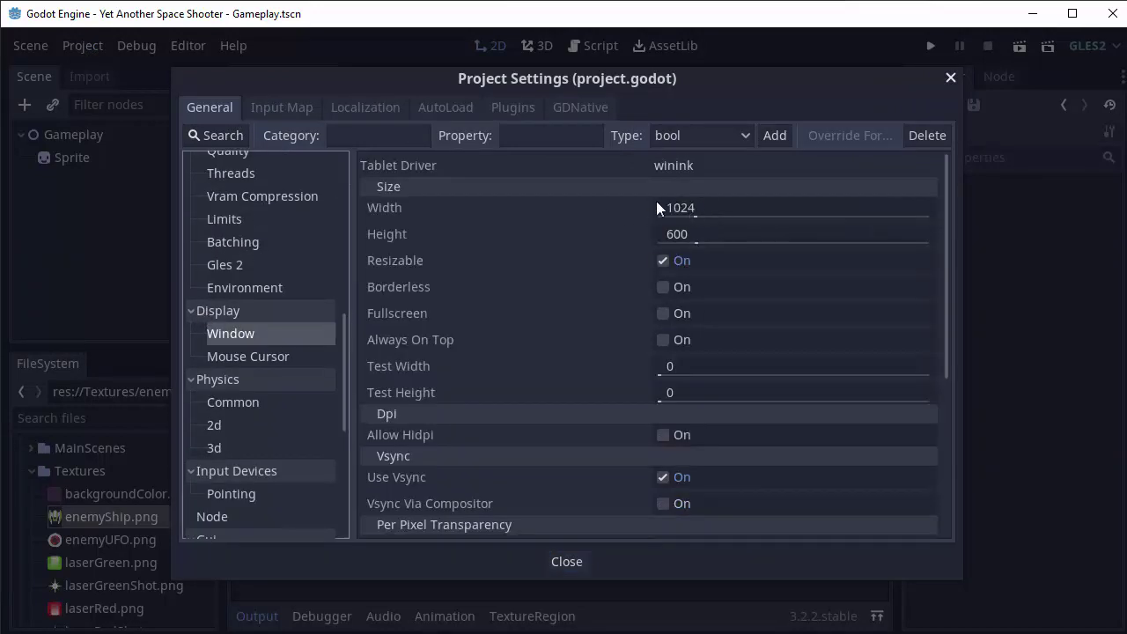
pyautogui.click(704, 211)
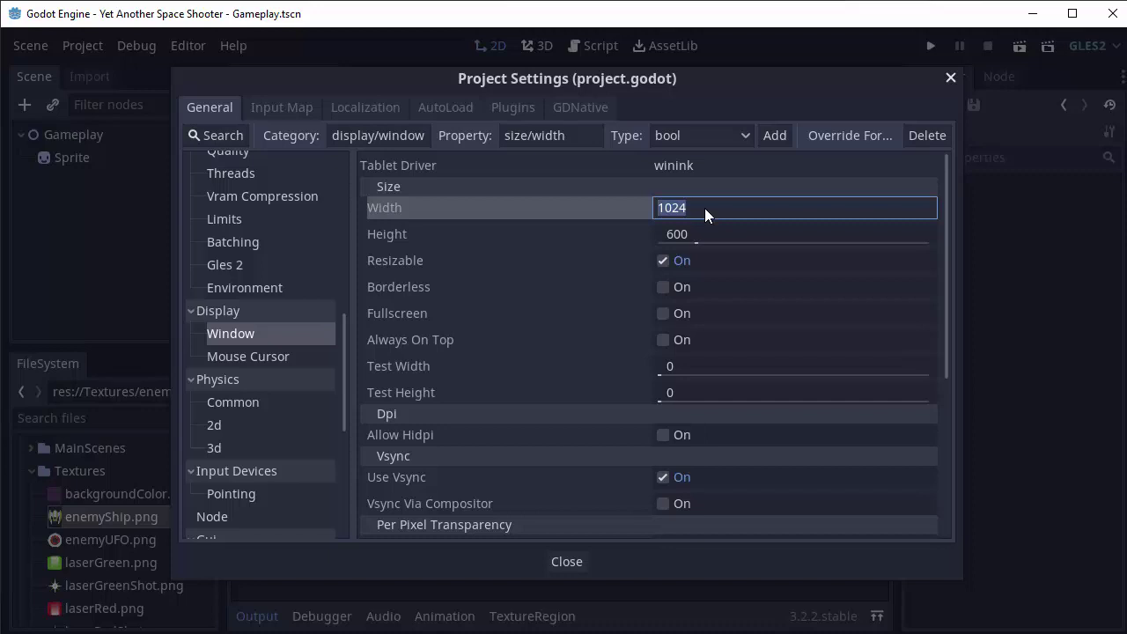
pyautogui.write('450')
pyautogui.click(732, 233)
pyautogui.write('600')
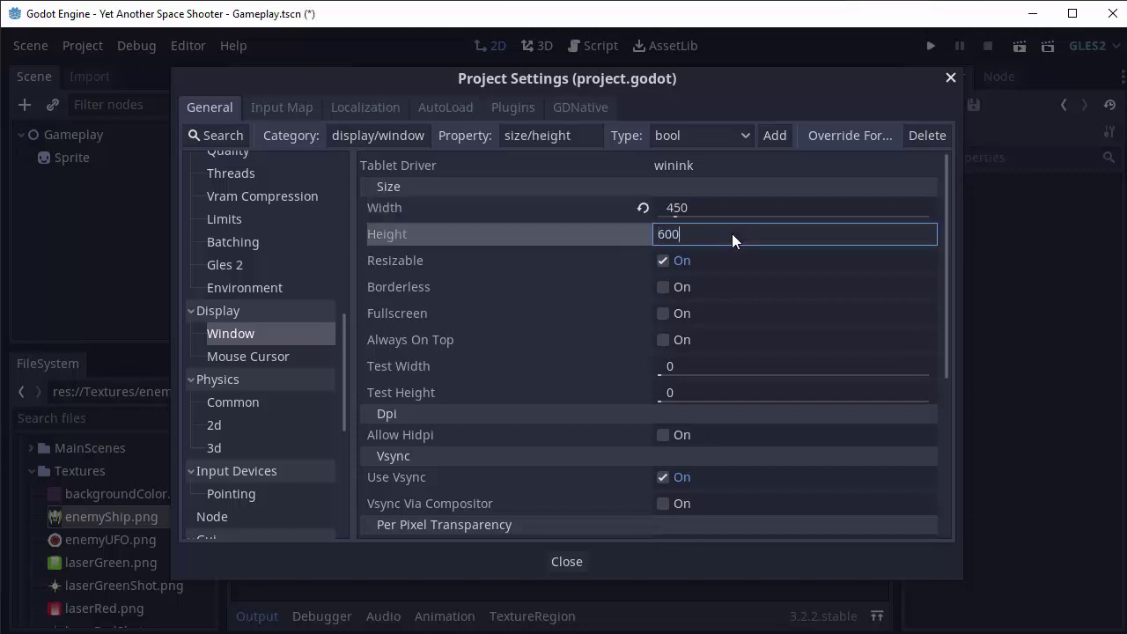
pyautogui.click(625, 210)
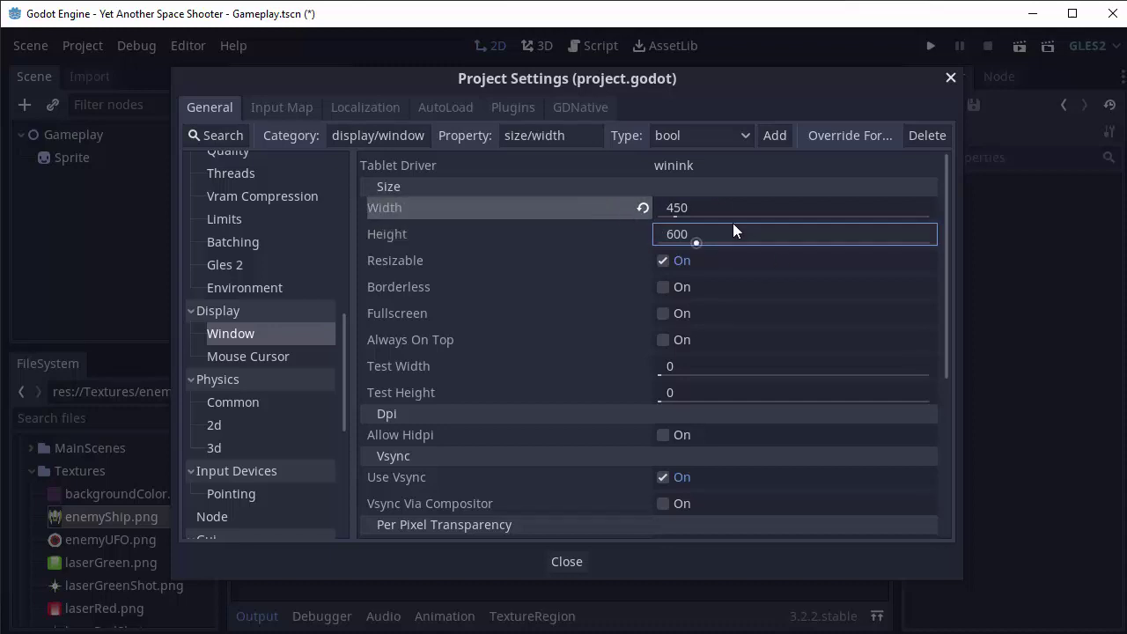
pyautogui.click(568, 562)
# Step: Run the project to check the new window size, and close the game window
pyautogui.click(930, 46)
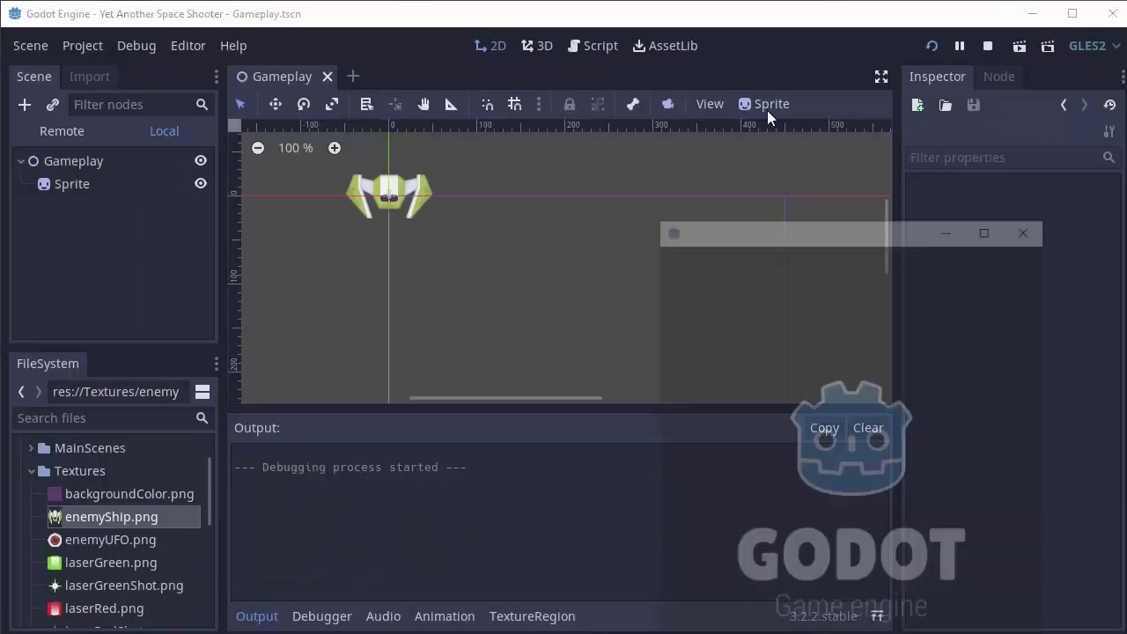
pyautogui.moveTo(795, 226); pyautogui.dragTo(490, 55)
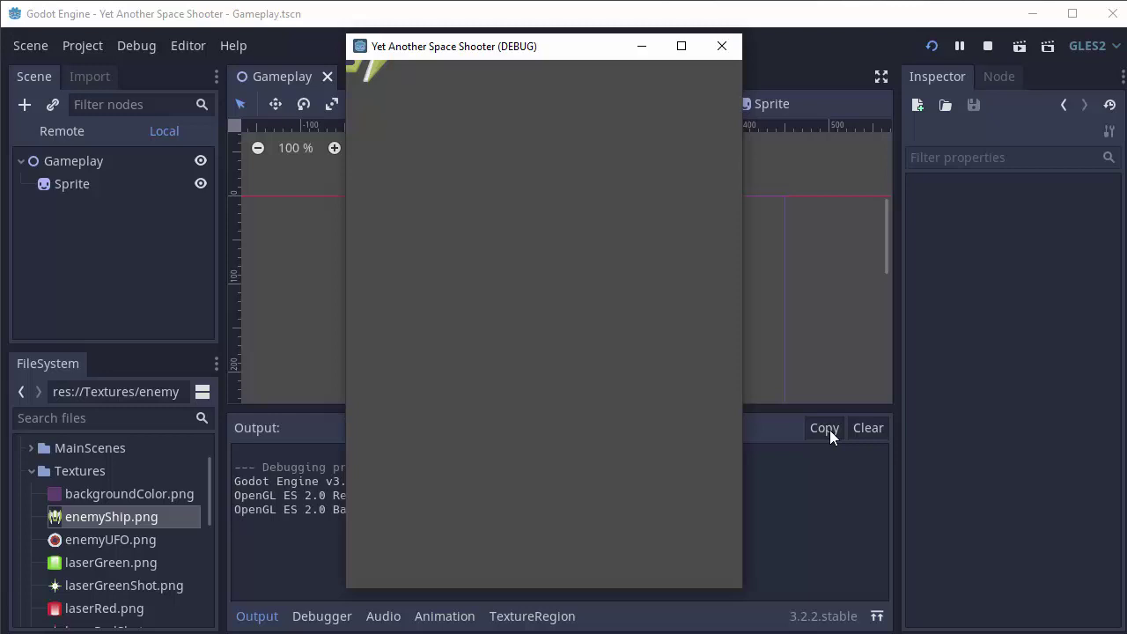
pyautogui.click(724, 46)
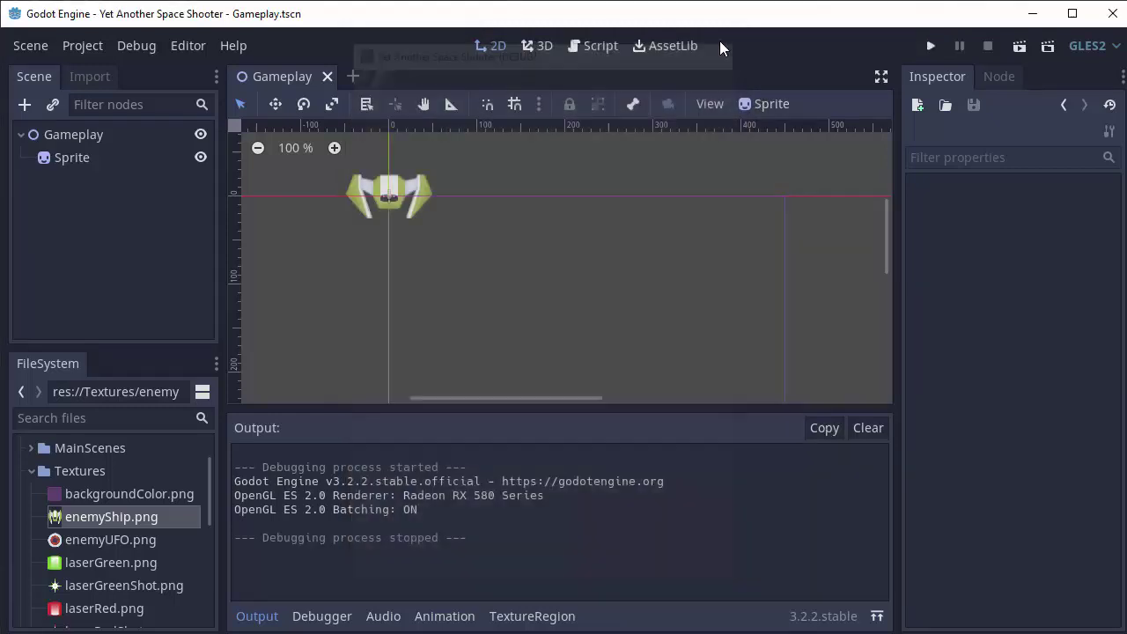
# Step: Move the enemy ship Sprite to about the middle of the game window's outline and save the scene
pyautogui.click(77, 160)
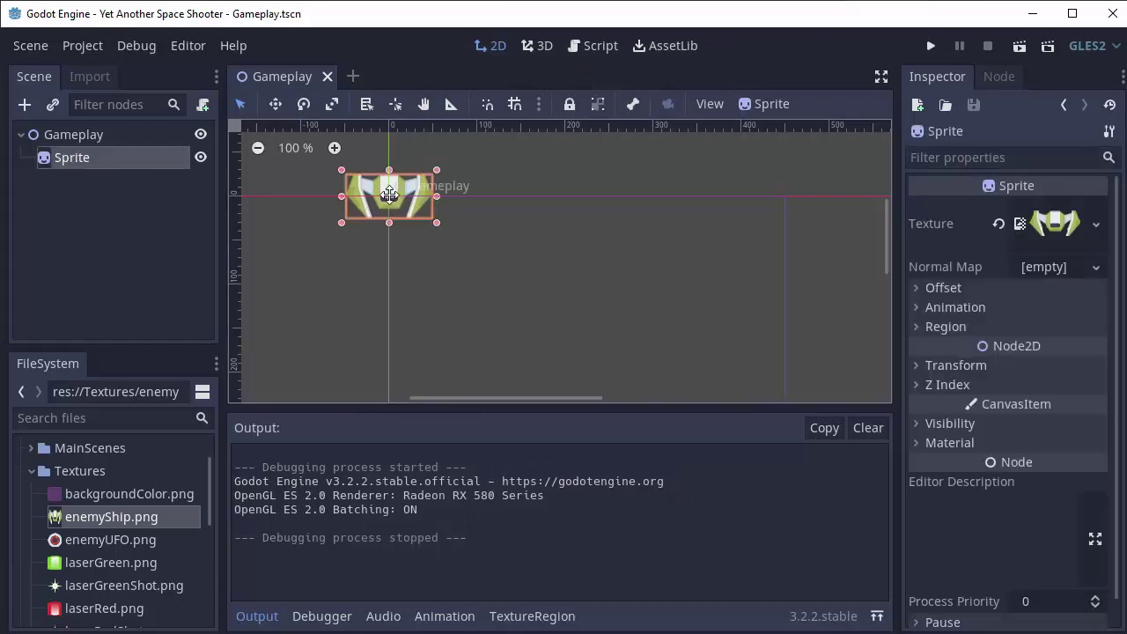
pyautogui.moveTo(398, 195); pyautogui.dragTo(590, 262)
pyautogui.click(257, 616)
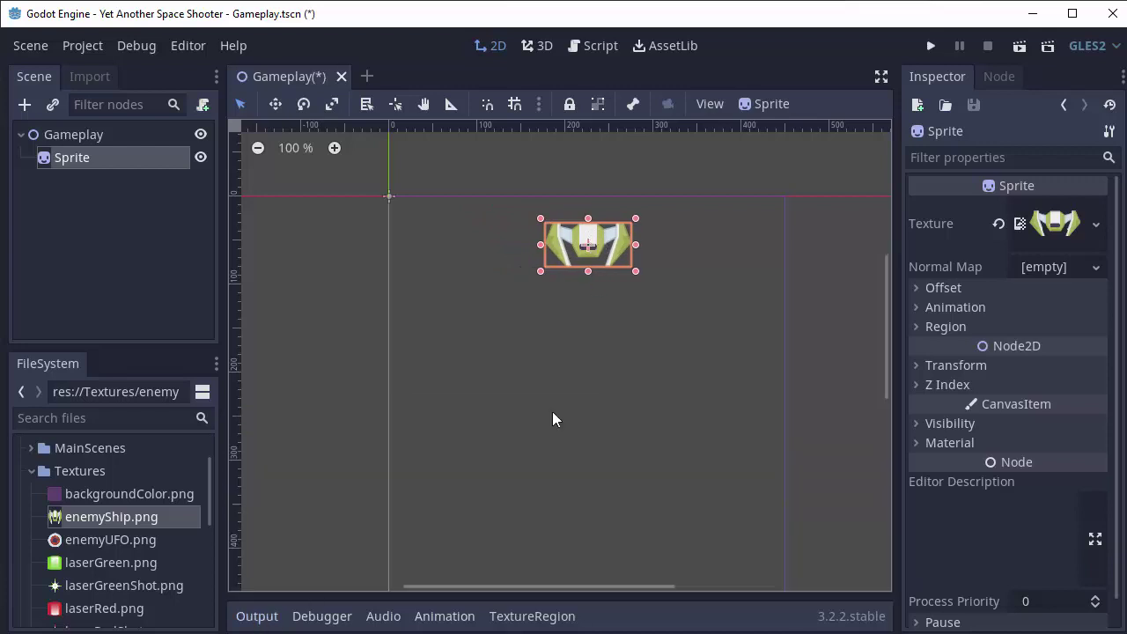
pyautogui.scroll(-3, 592, 338)
pyautogui.scroll(-4, 603, 364)
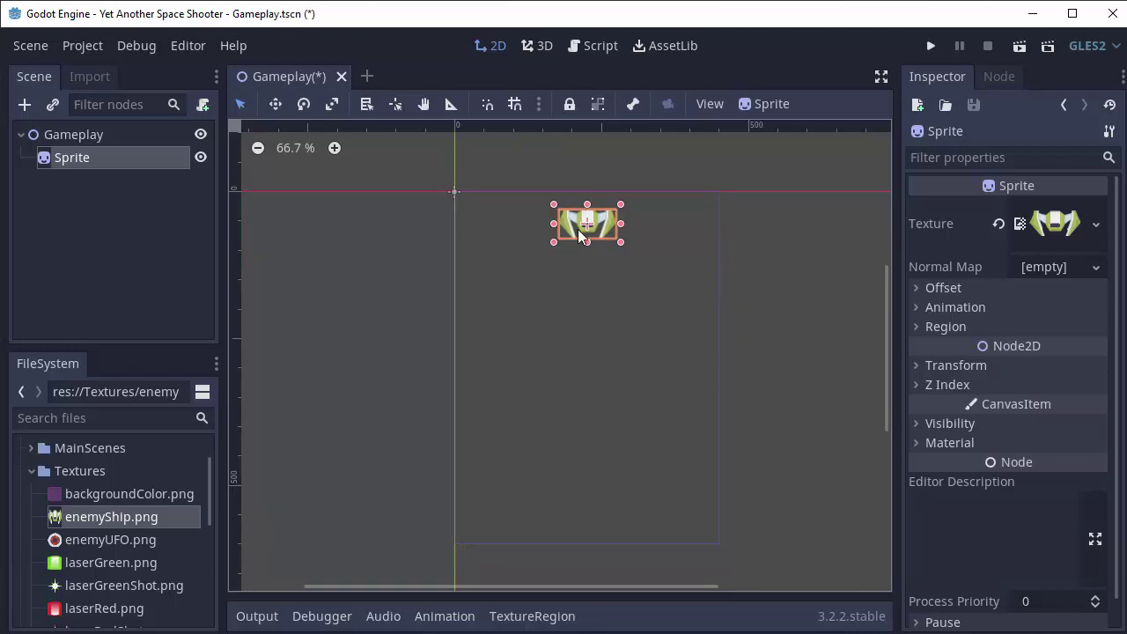
pyautogui.moveTo(588, 225); pyautogui.dragTo(582, 371)
pyautogui.click(627, 370)
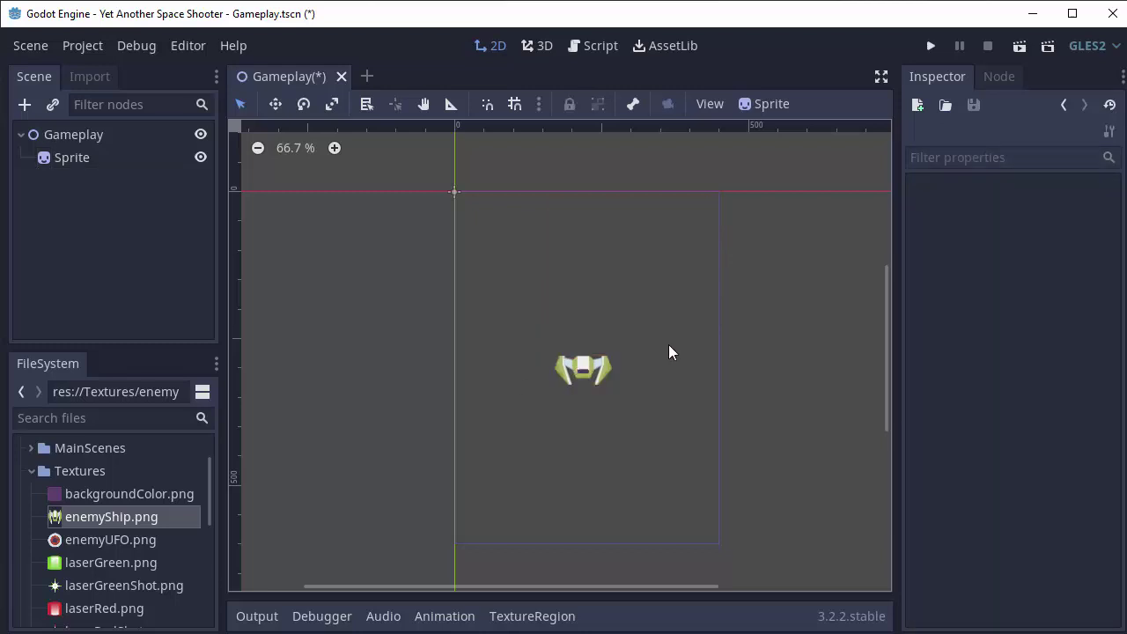
pyautogui.hotkey('ctrl', 's')
# Step: Run the project, test resizing the game window in width and height, and close it
pyautogui.click(930, 45)
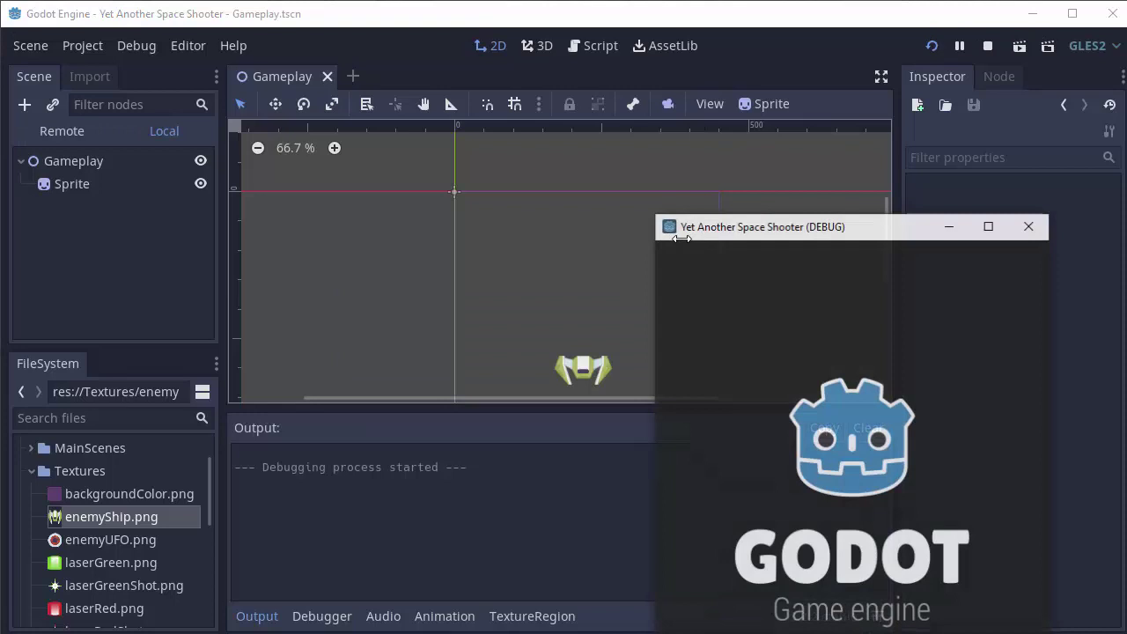
pyautogui.moveTo(781, 234); pyautogui.dragTo(338, 31)
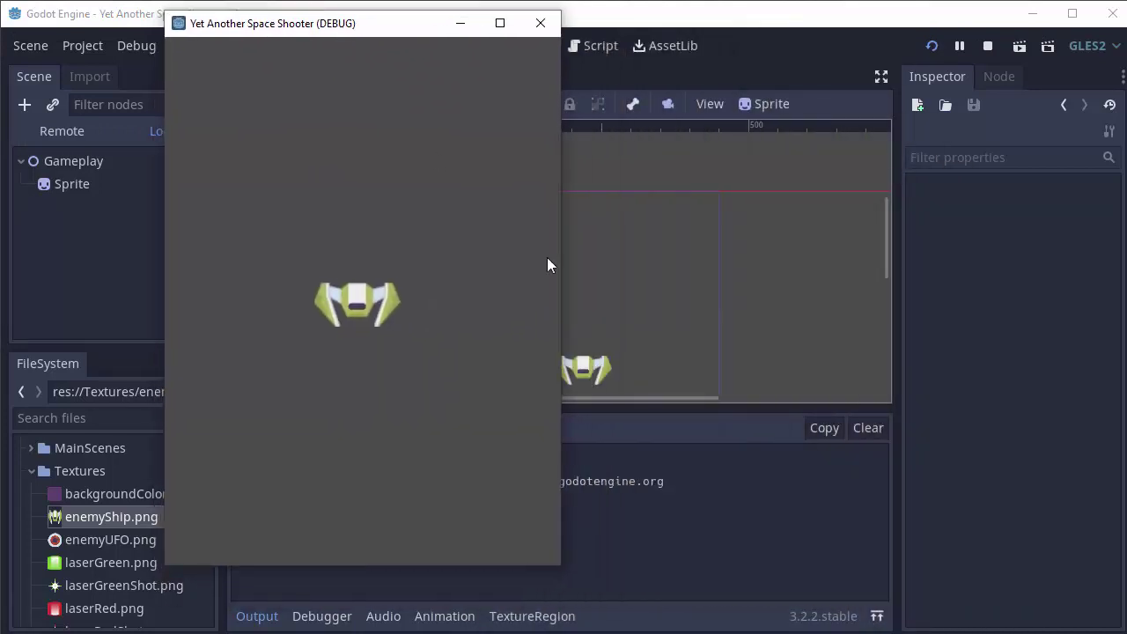
pyautogui.moveTo(563, 270); pyautogui.dragTo(1079, 245)
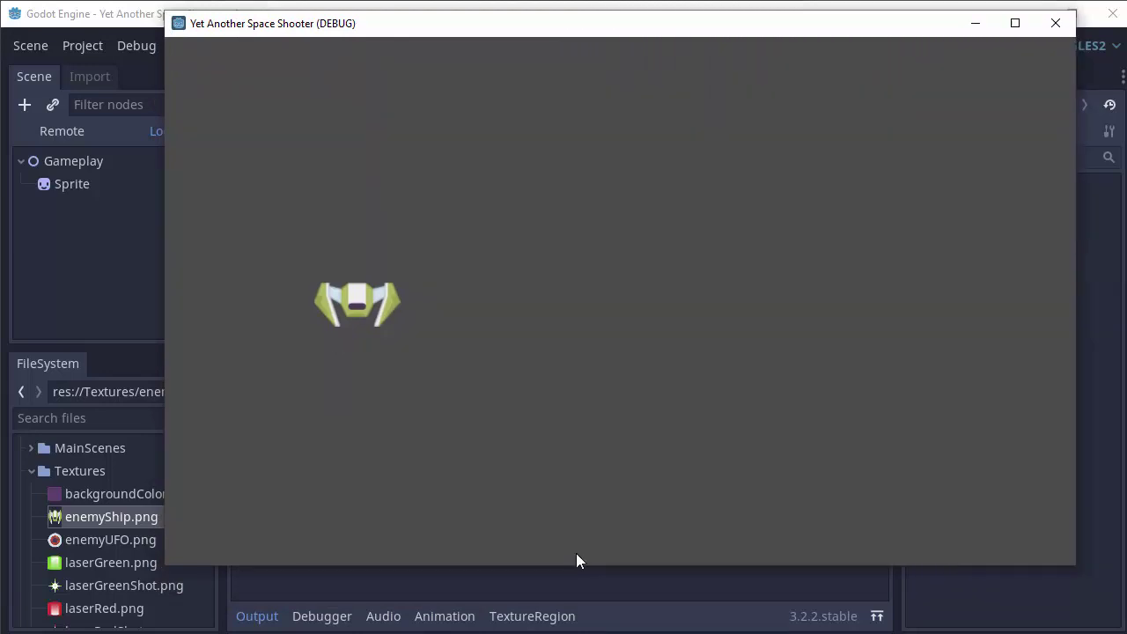
pyautogui.moveTo(584, 565); pyautogui.dragTo(559, 512)
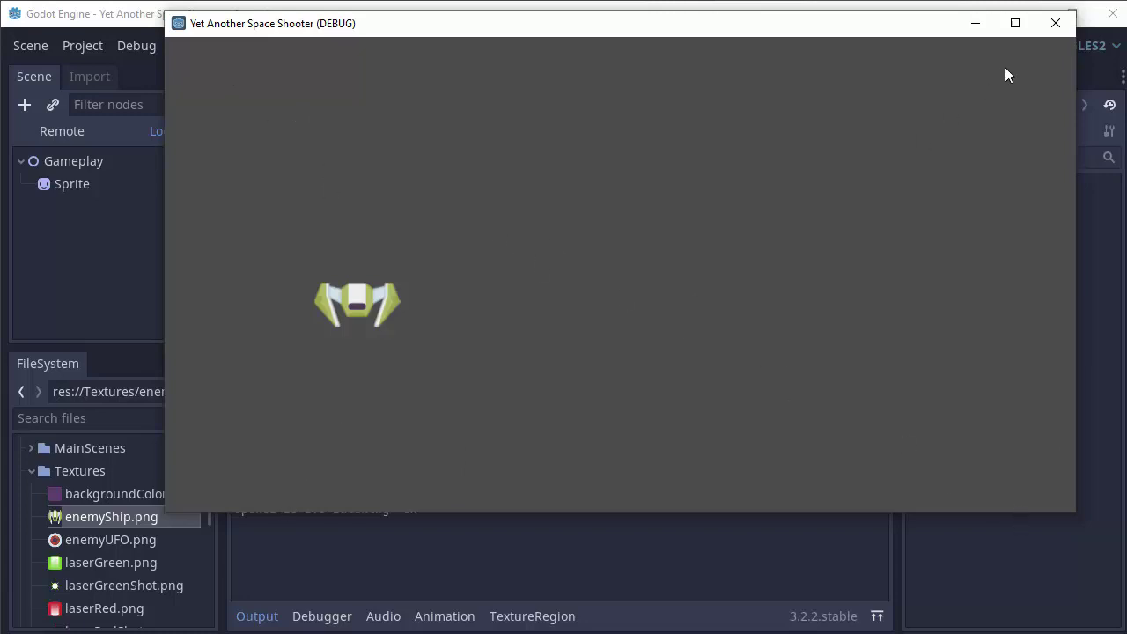
pyautogui.click(1055, 23)
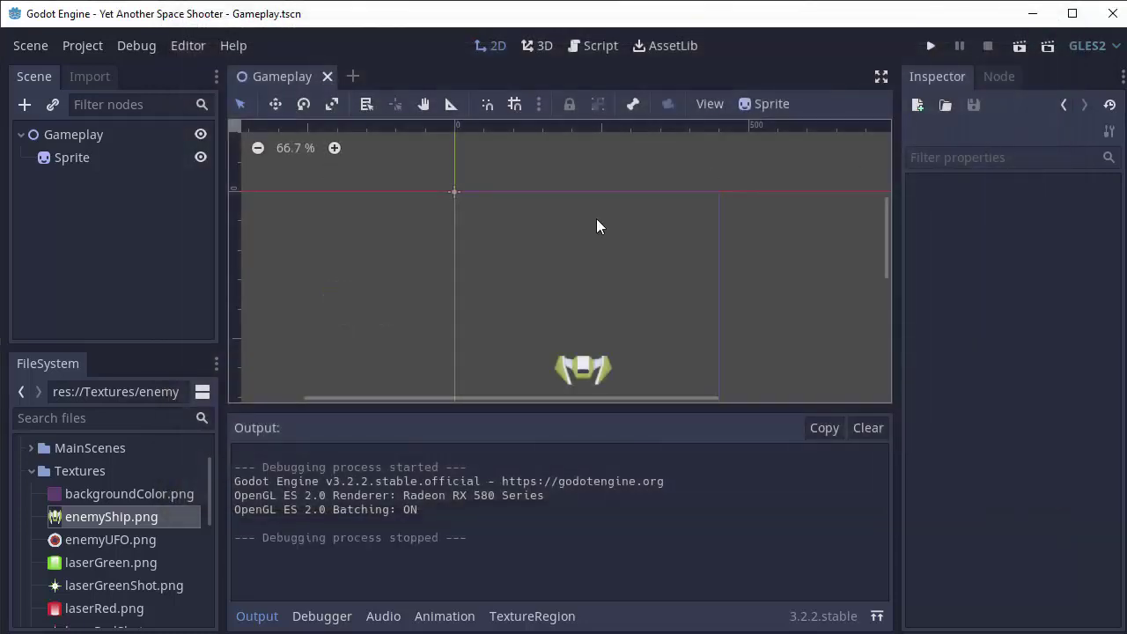
# Step: Set the display window's stretch mode to 2d in the project settings
pyautogui.click(68, 46)
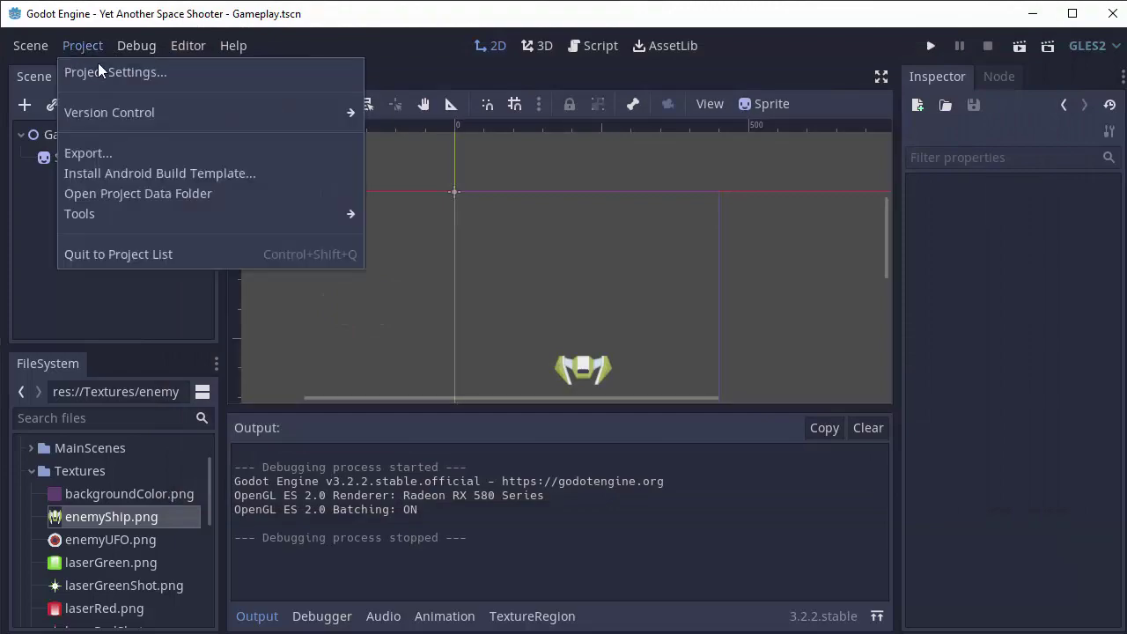
pyautogui.click(99, 75)
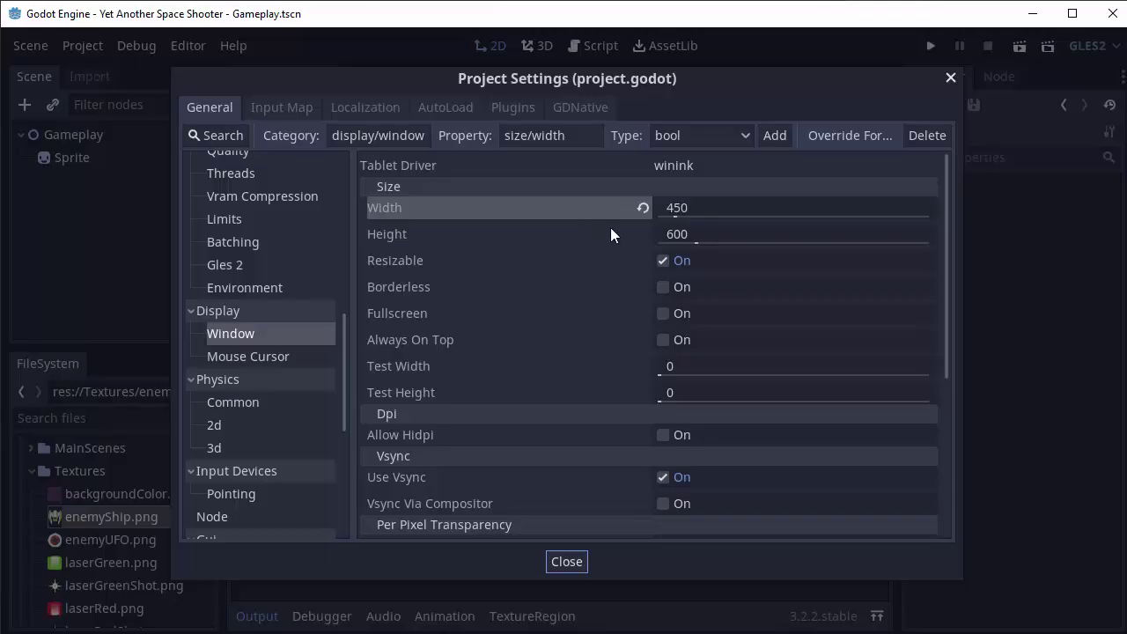
pyautogui.scroll(-5, 619, 224)
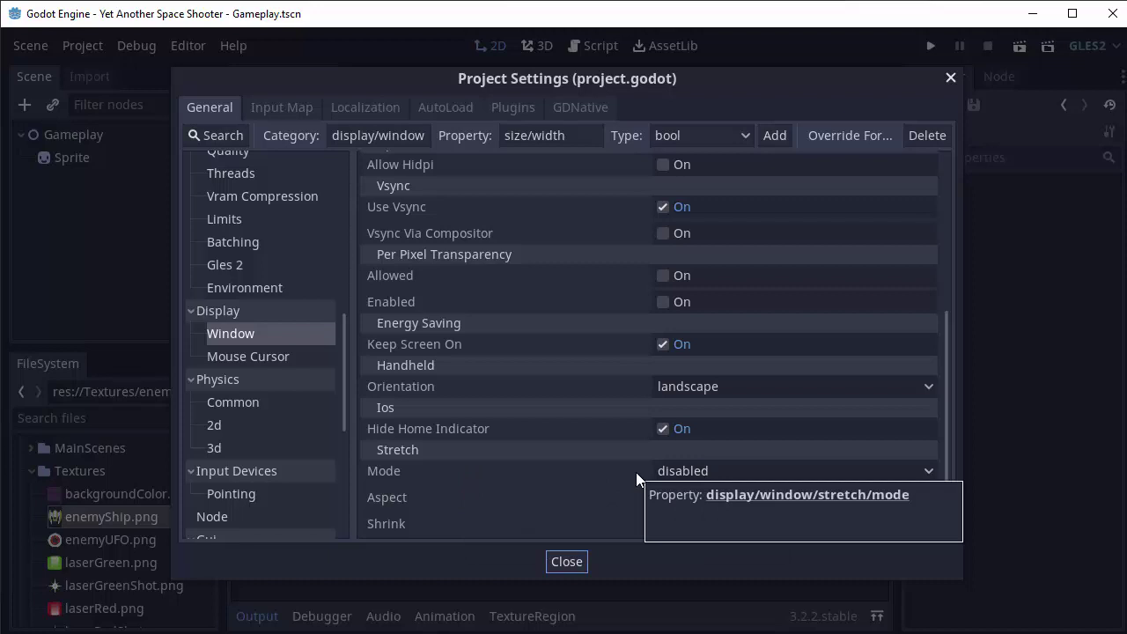
pyautogui.click(687, 469)
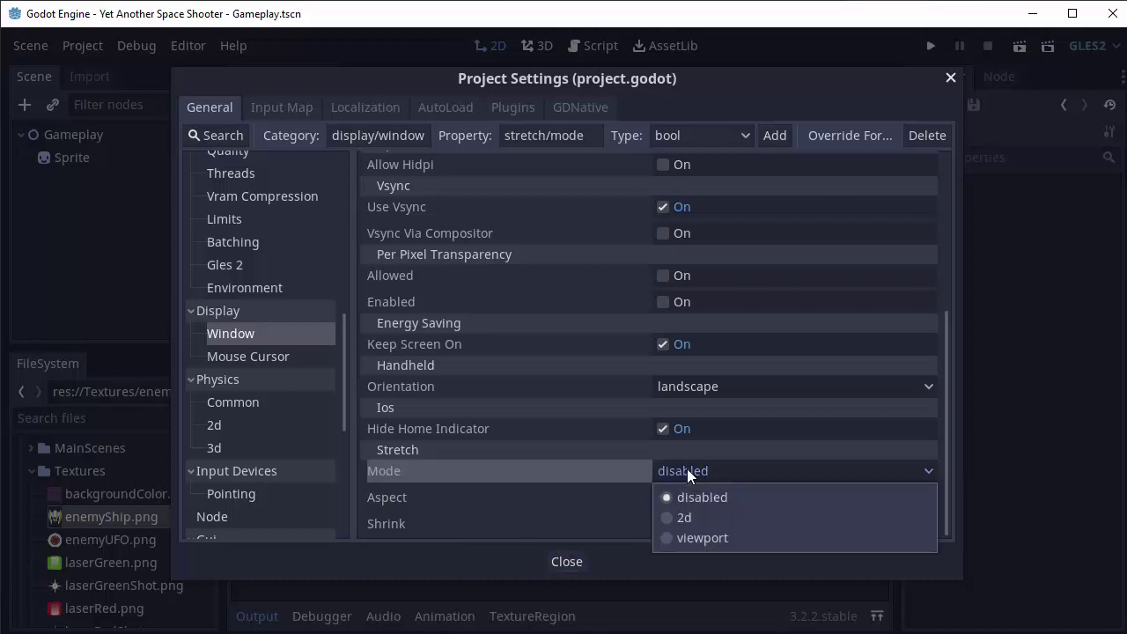
pyautogui.click(693, 516)
pyautogui.click(568, 561)
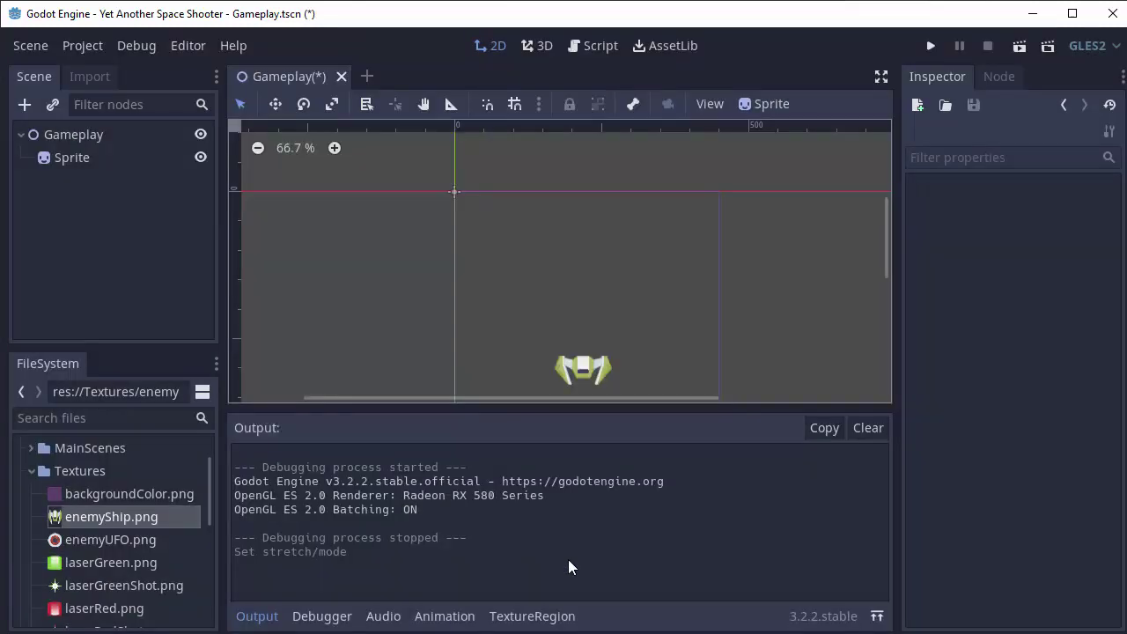
# Step: Run the project, test how the ship scales while resizing the game window in width and height, and close it
pyautogui.click(930, 50)
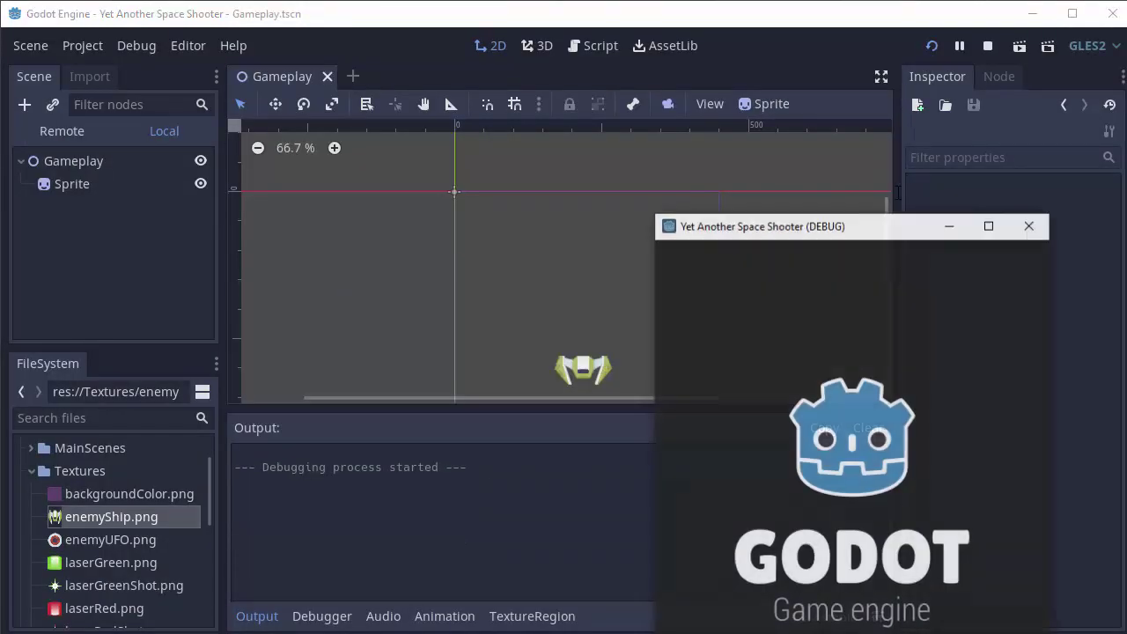
pyautogui.moveTo(868, 233); pyautogui.dragTo(451, 44)
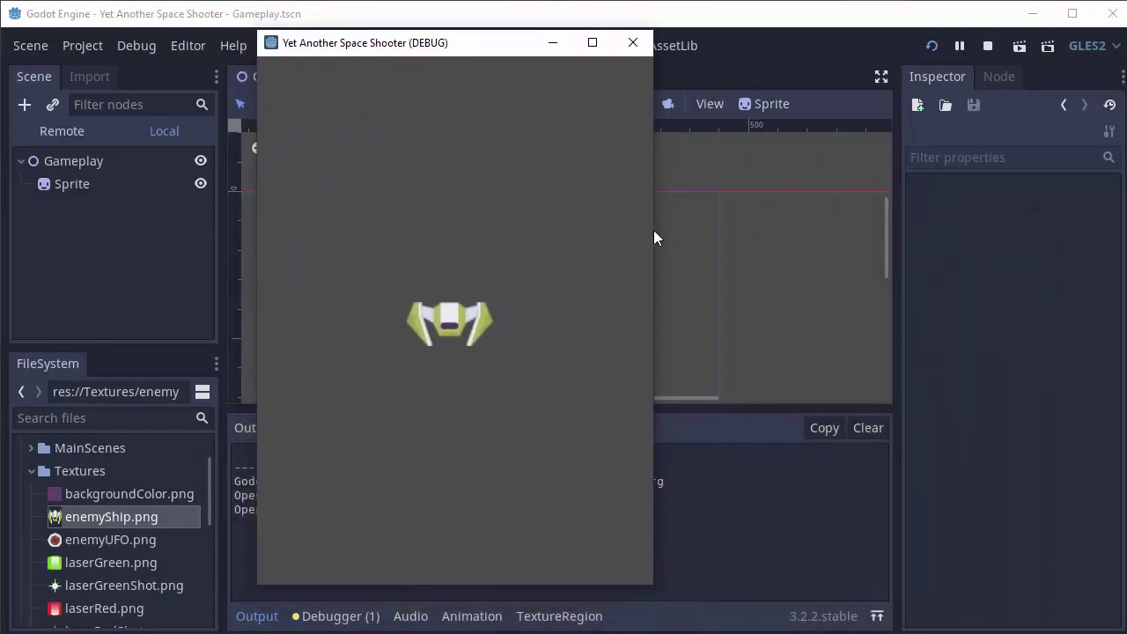
pyautogui.moveTo(653, 230); pyautogui.dragTo(1074, 232)
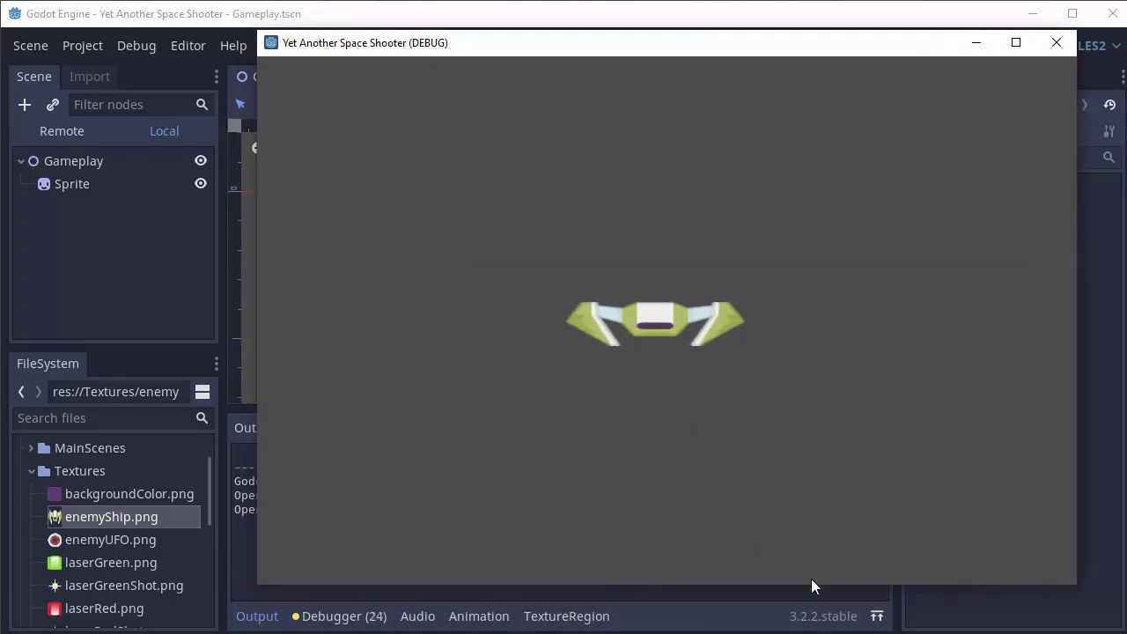
pyautogui.moveTo(811, 583); pyautogui.dragTo(802, 221)
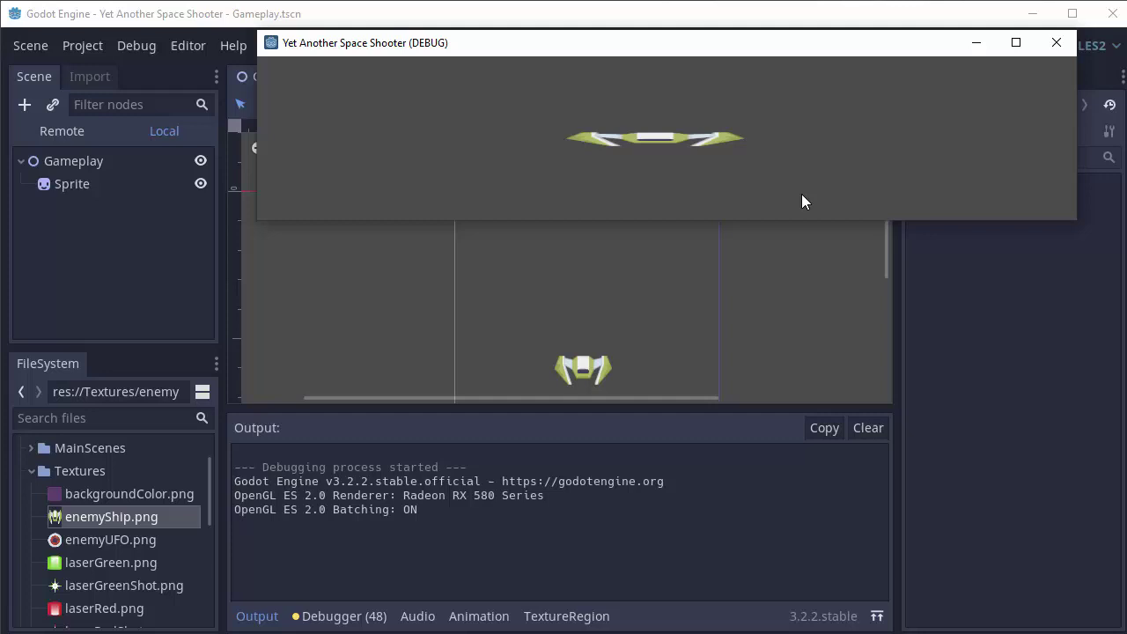
pyautogui.moveTo(1076, 221); pyautogui.dragTo(1083, 582)
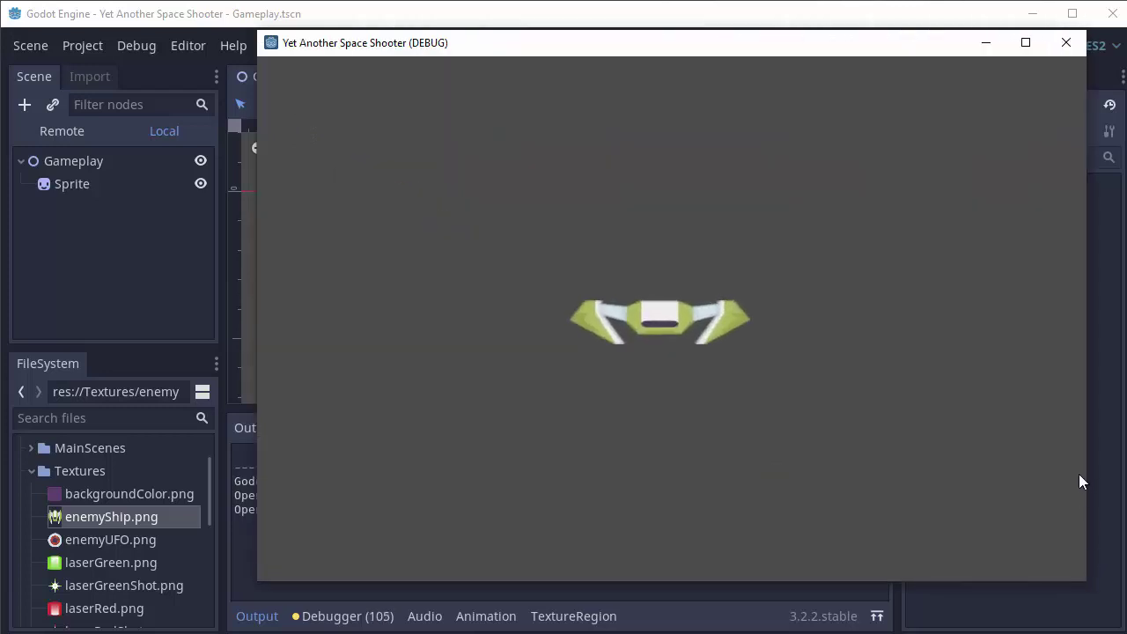
pyautogui.moveTo(1086, 464); pyautogui.dragTo(362, 460)
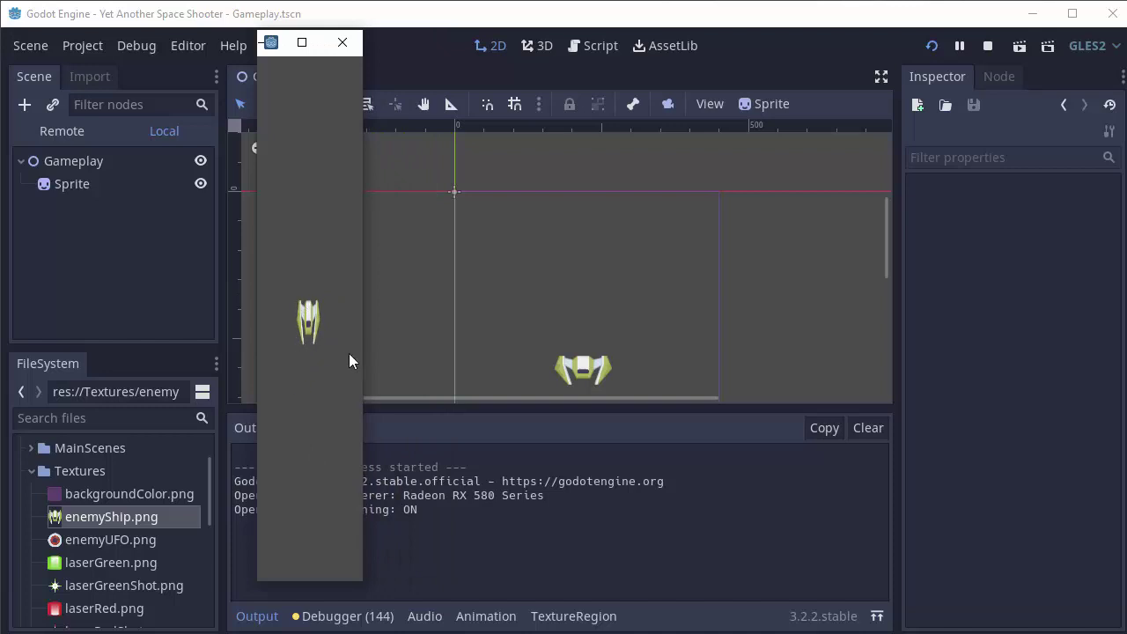
pyautogui.moveTo(365, 347); pyautogui.dragTo(513, 345)
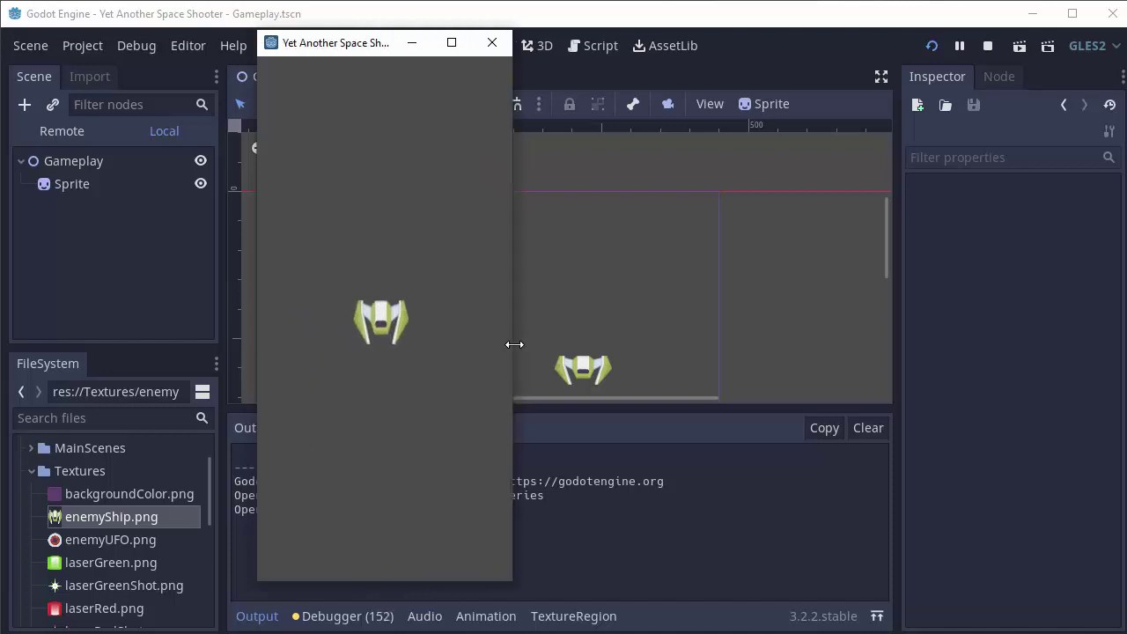
pyautogui.click(491, 43)
# Step: Set the display window's stretch aspect to keep in the project settings
pyautogui.click(85, 47)
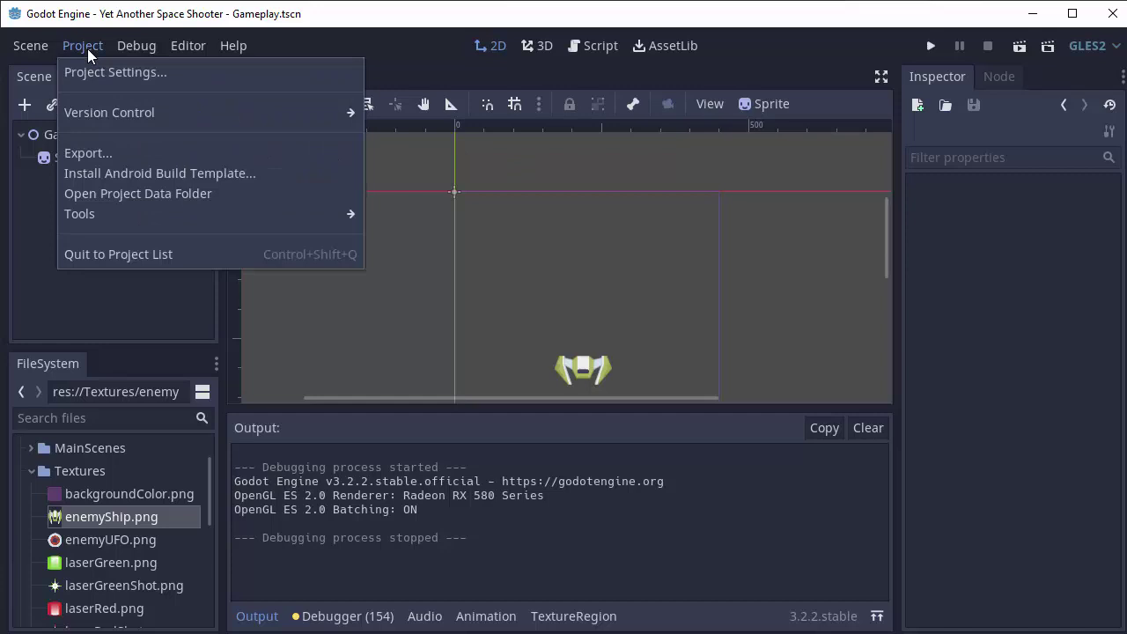
pyautogui.click(97, 68)
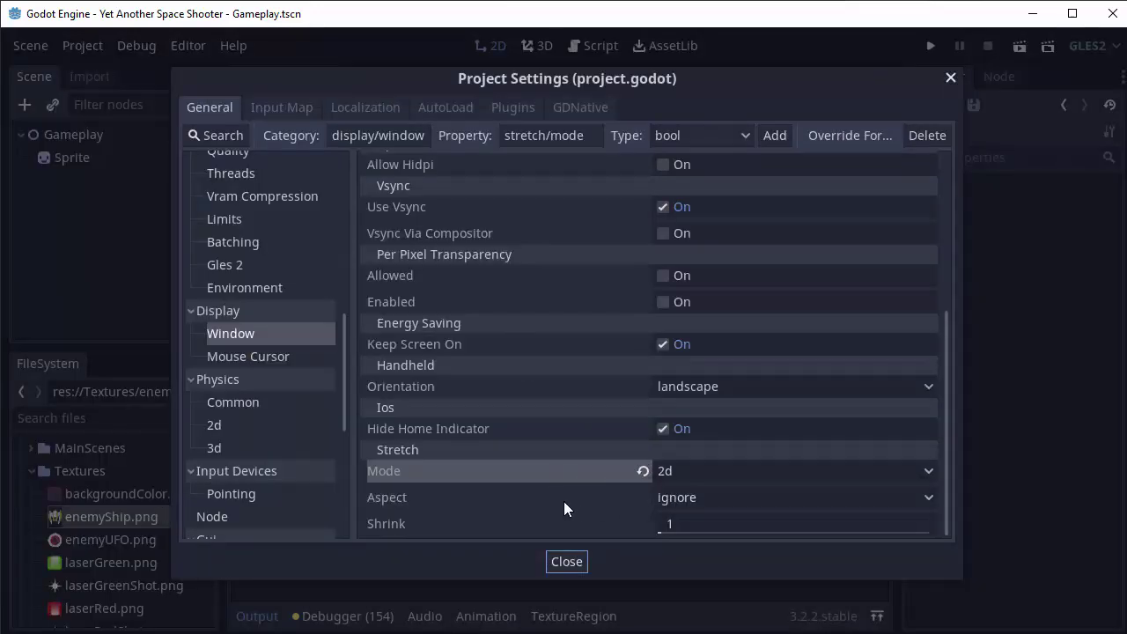
pyautogui.click(684, 498)
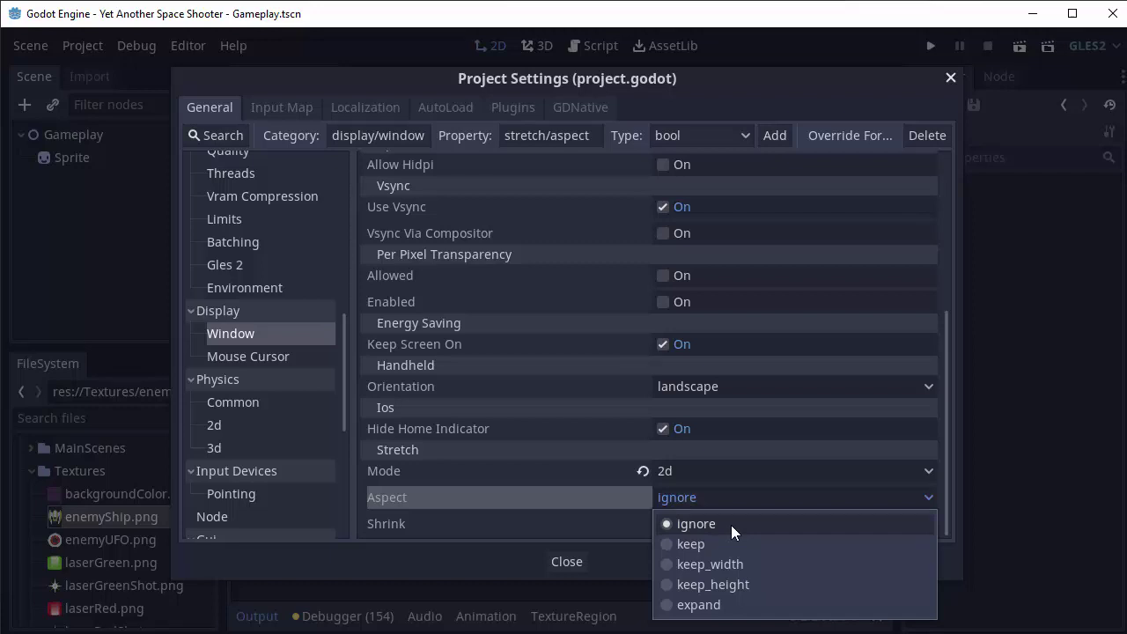
pyautogui.click(686, 544)
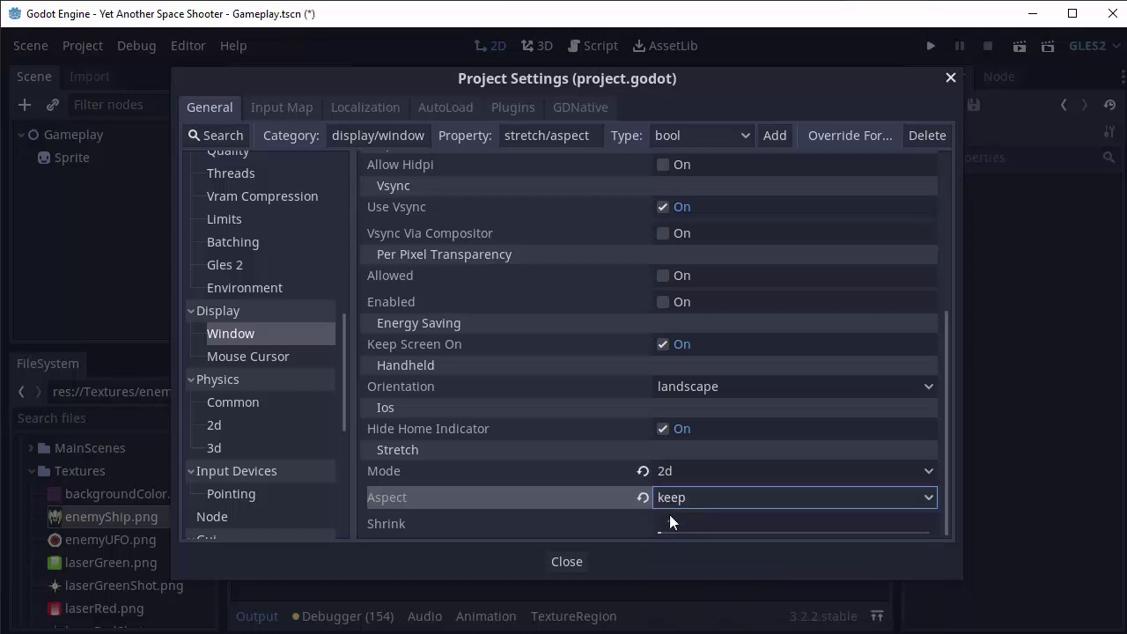
pyautogui.click(568, 563)
# Step: Run the project and widen and shrink the game window to check that the aspect ratio is kept
pyautogui.click(930, 53)
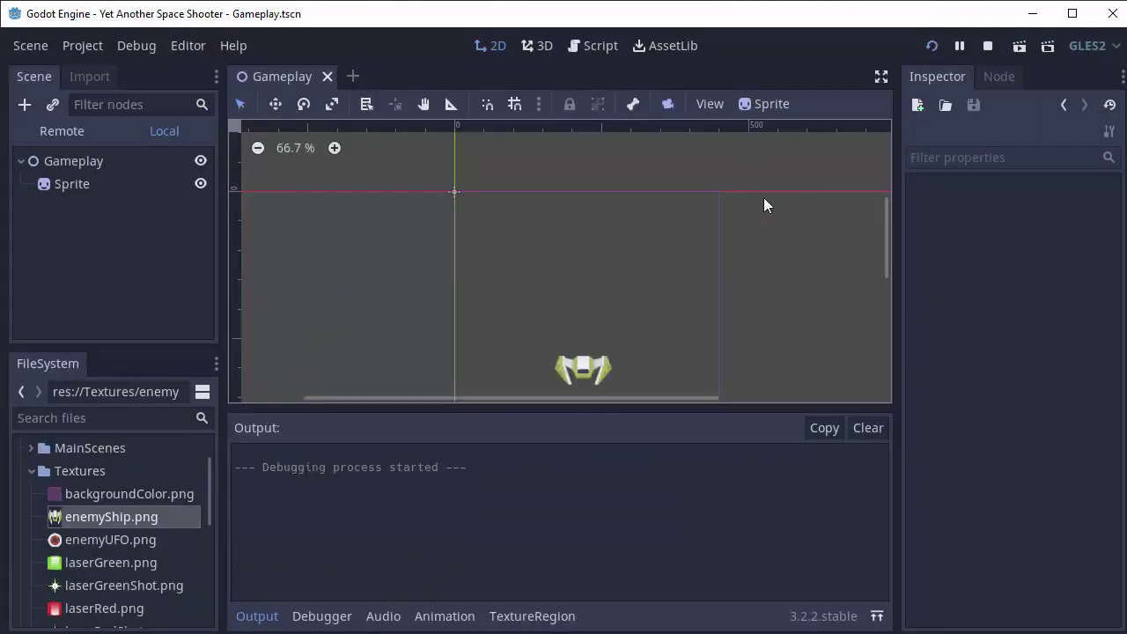
pyautogui.moveTo(657, 210); pyautogui.dragTo(414, 53)
pyautogui.moveTo(727, 214); pyautogui.dragTo(1064, 215)
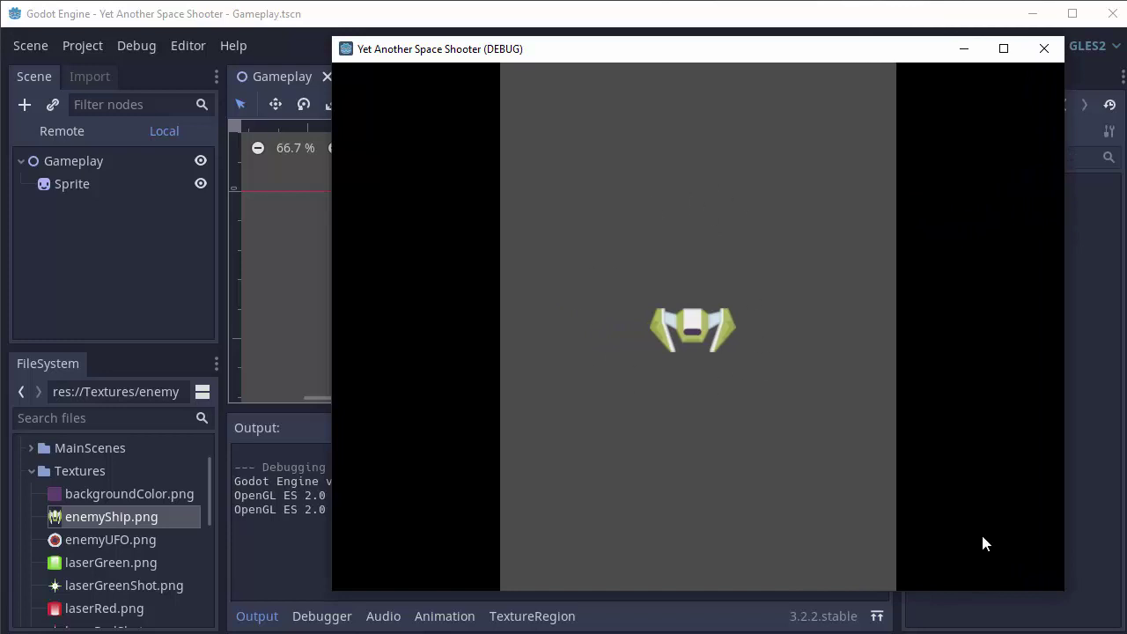
pyautogui.moveTo(1068, 591); pyautogui.dragTo(546, 423)
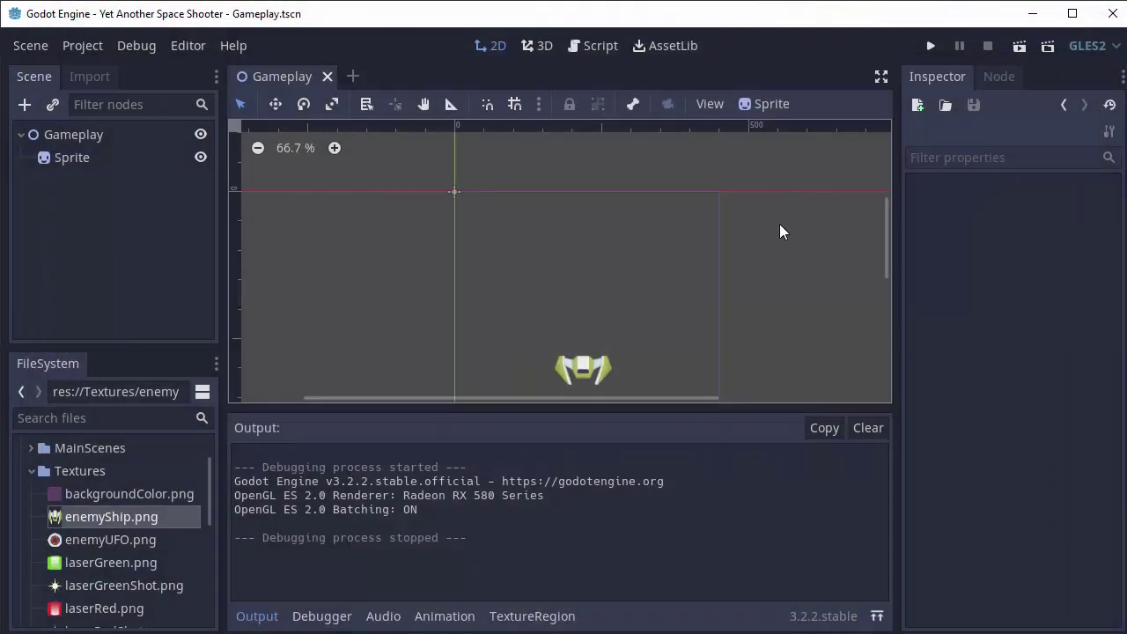
# Step: Delete the enemy ship Sprite from the Gameplay scene and save the scene
pyautogui.scroll(-4, 779, 224)
pyautogui.scroll(1, 706, 219)
pyautogui.hscroll(1, 704, 221)
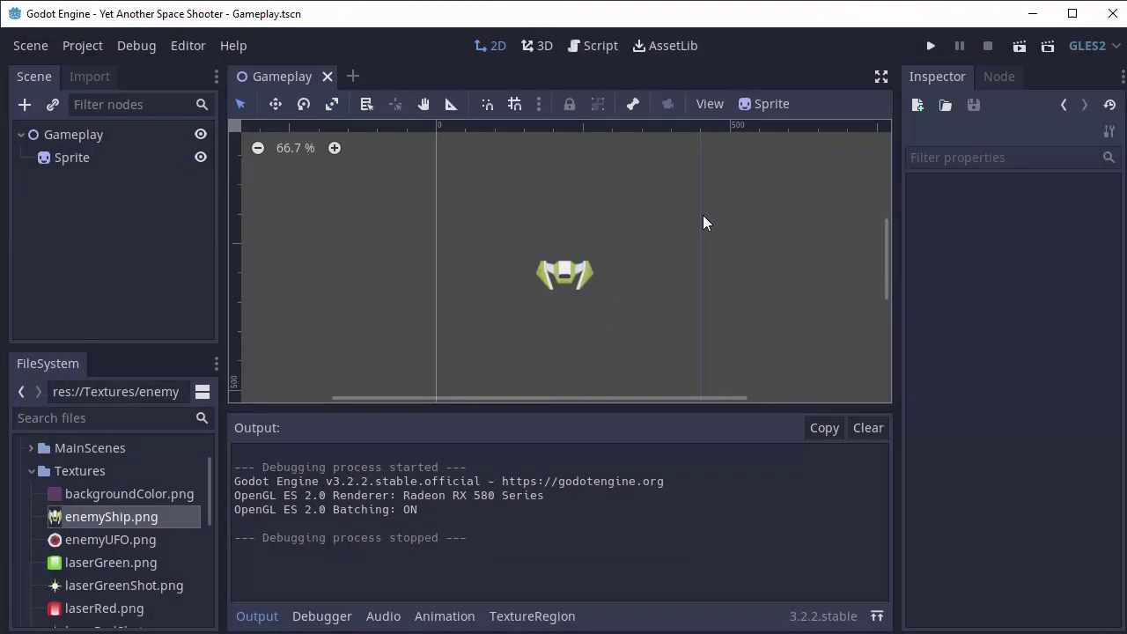
pyautogui.click(93, 157)
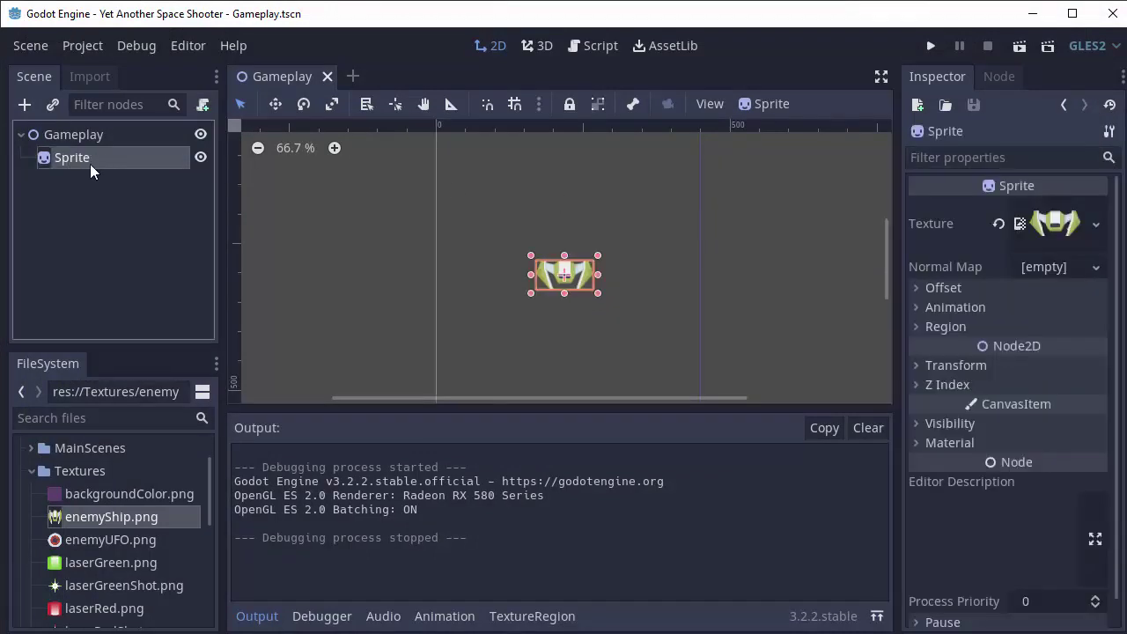
pyautogui.press('Delete')
pyautogui.press('Return')
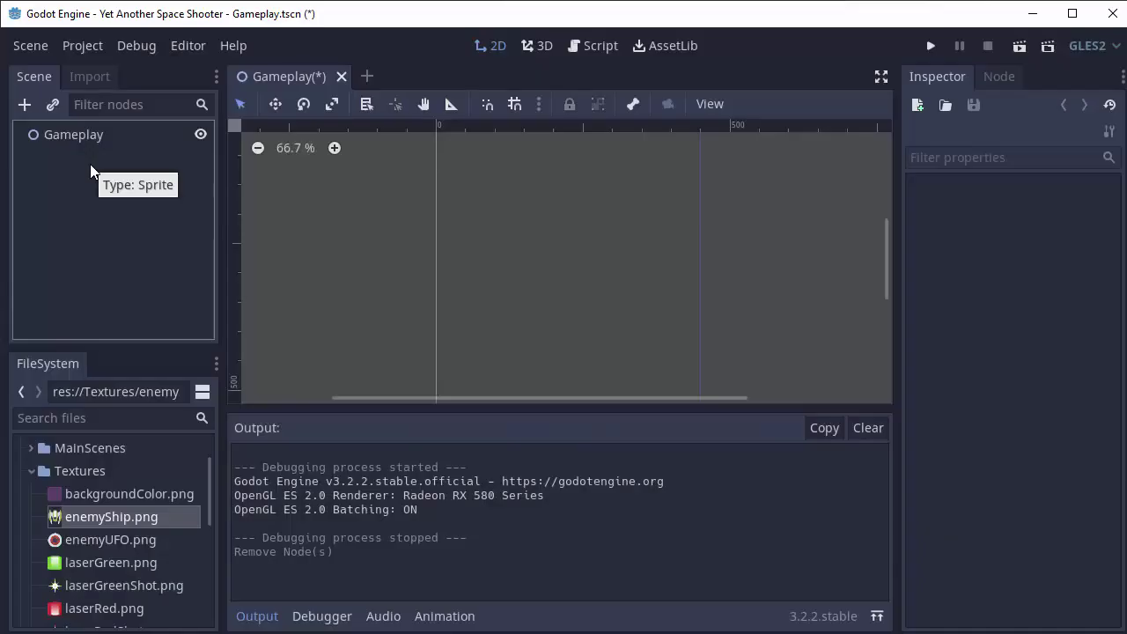
pyautogui.hotkey('ctrl', 's')
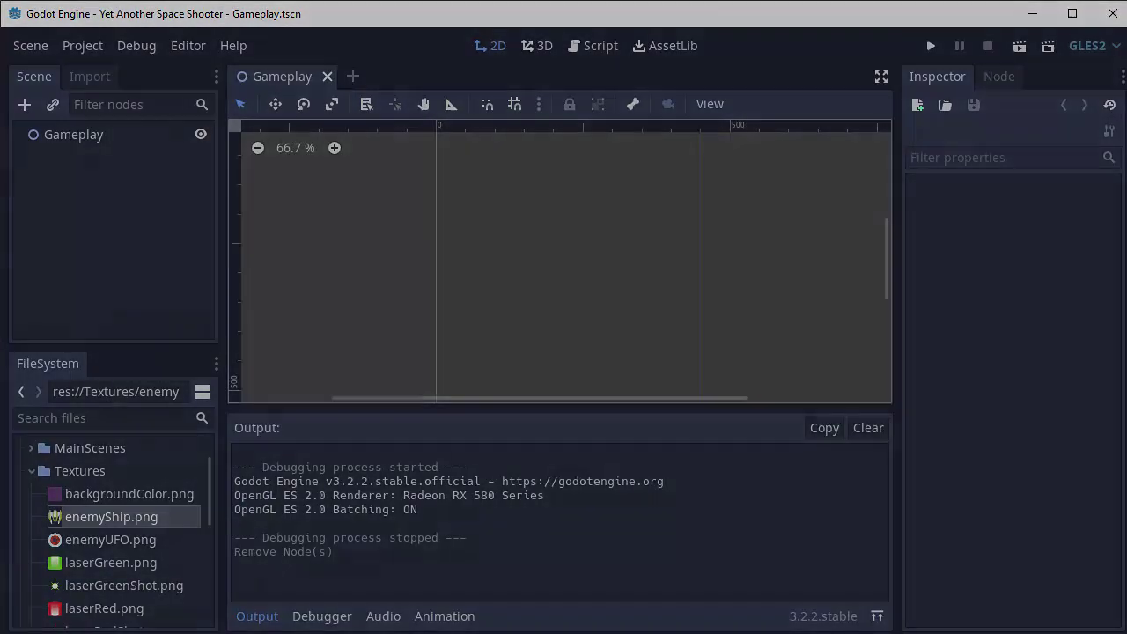